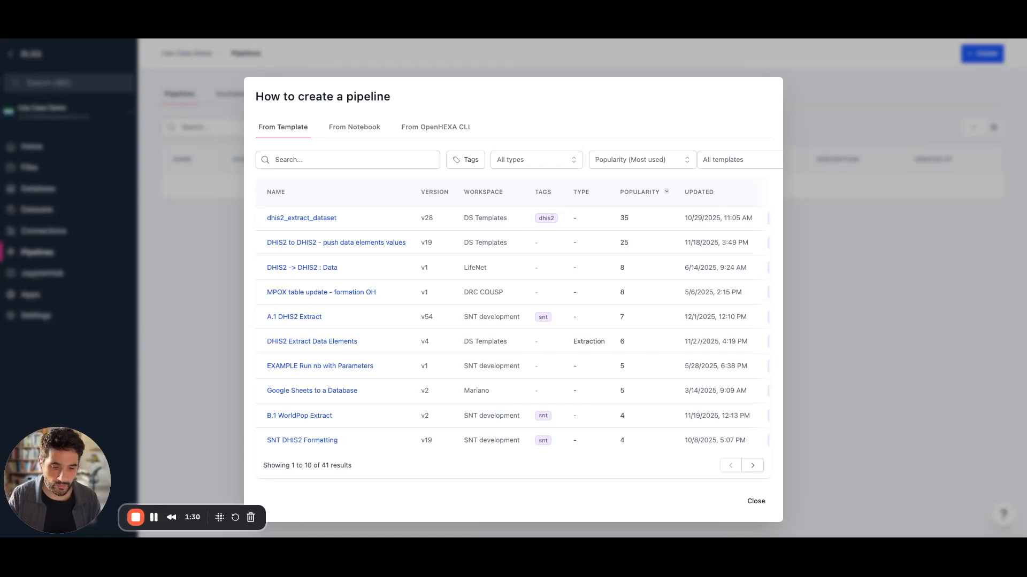
# Search the templates for 'gadm' and create a pipeline from GADM Country Boundries.
pyautogui.click(347, 160)
pyautogui.write('gadm')
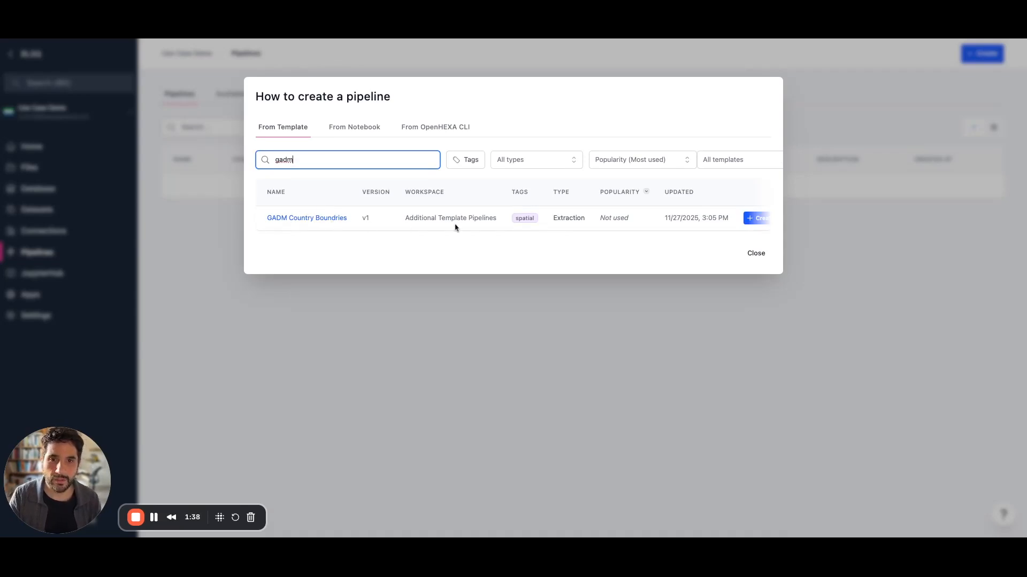
pyautogui.hscroll(5, 460, 221)
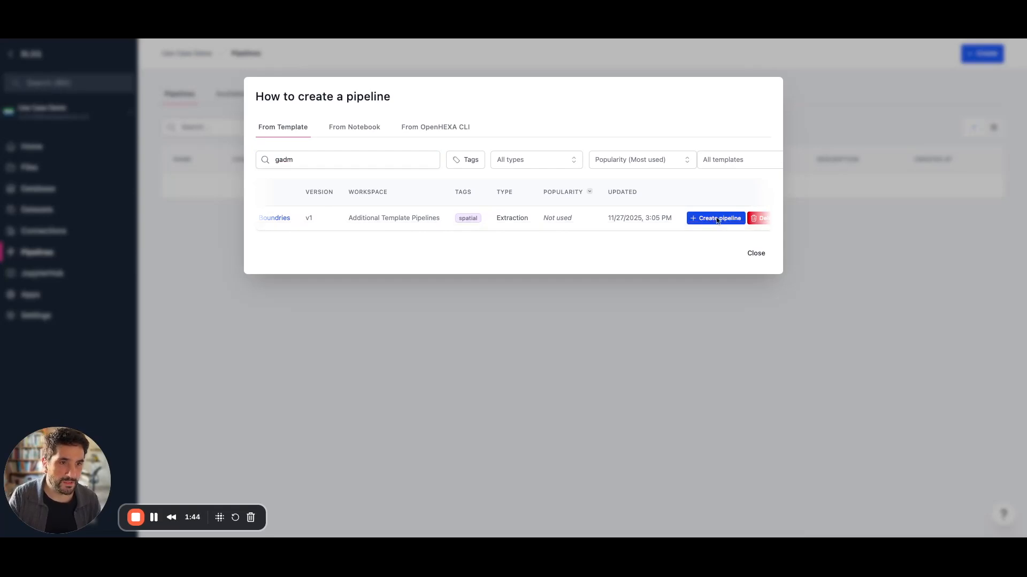
pyautogui.click(716, 218)
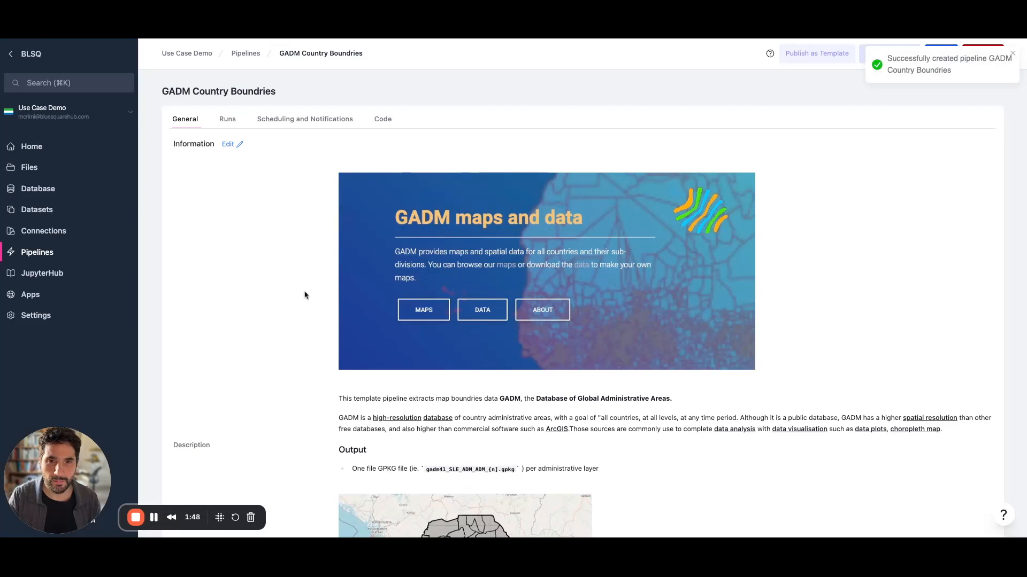
# Scroll through the new GADM Country Boundries pipeline page to review it.
pyautogui.scroll(-1, 291, 312)
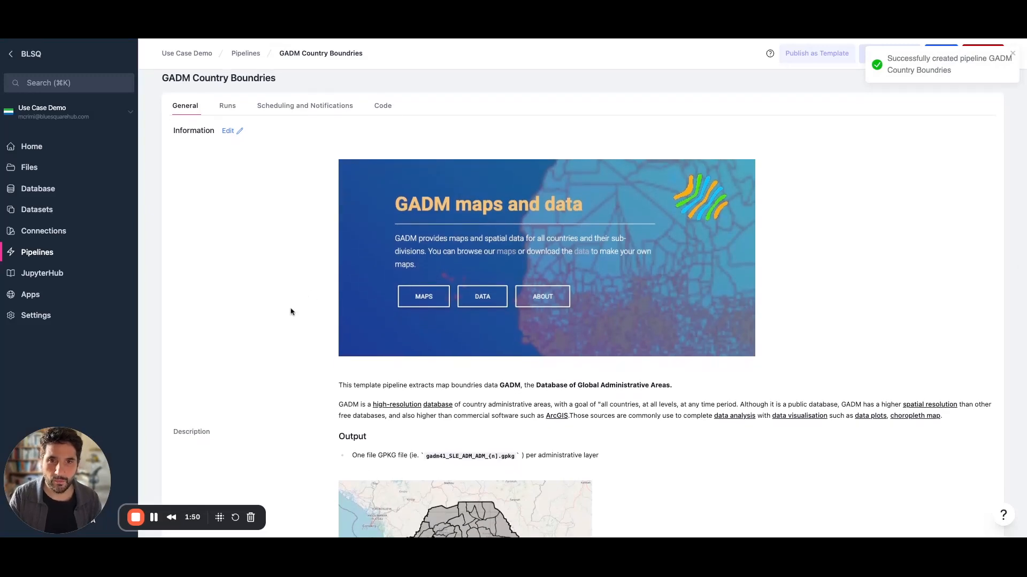
pyautogui.scroll(-5, 583, 303)
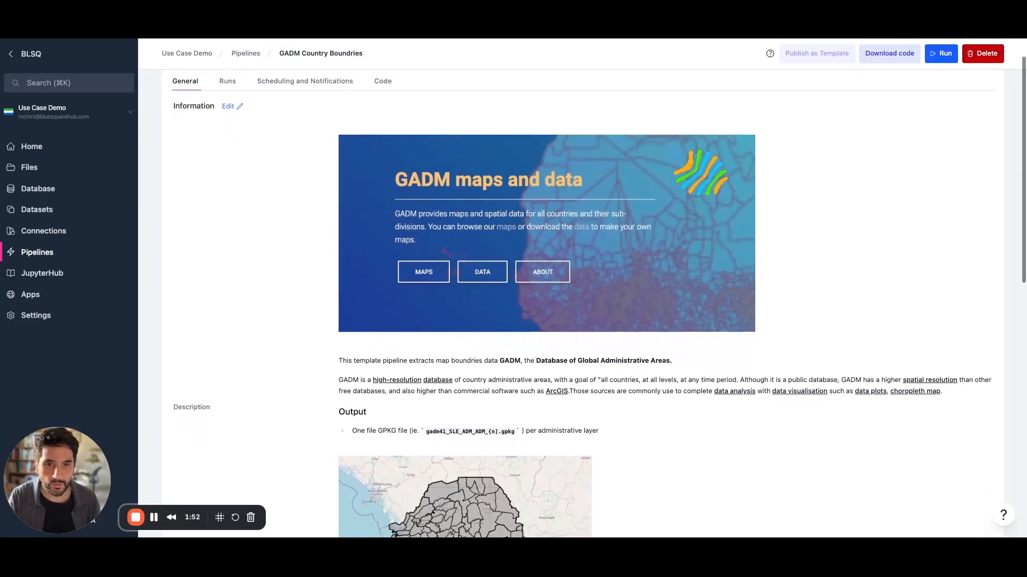
pyautogui.scroll(-2, 331, 293)
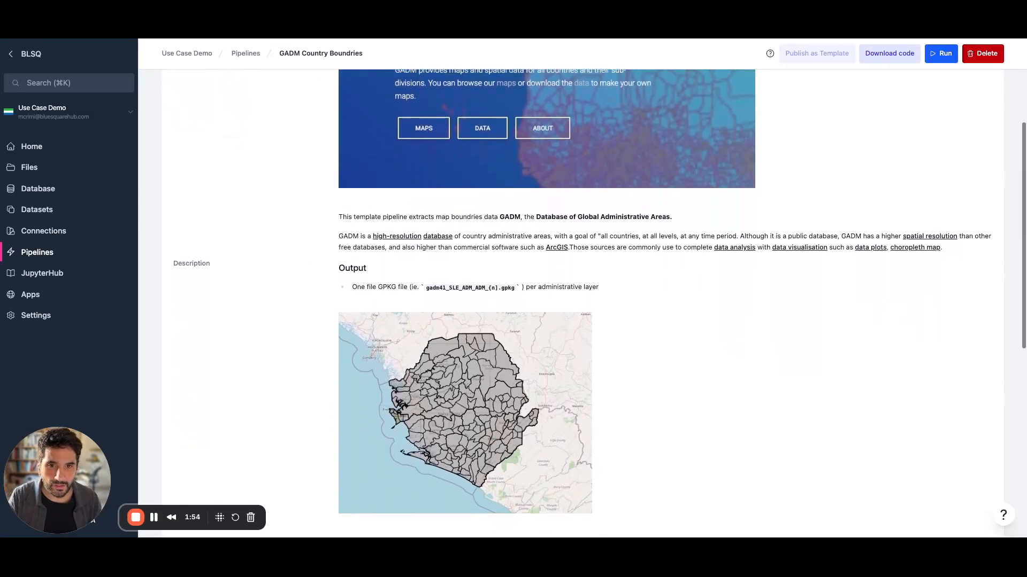
pyautogui.scroll(3, 408, 284)
pyautogui.scroll(-3, 423, 298)
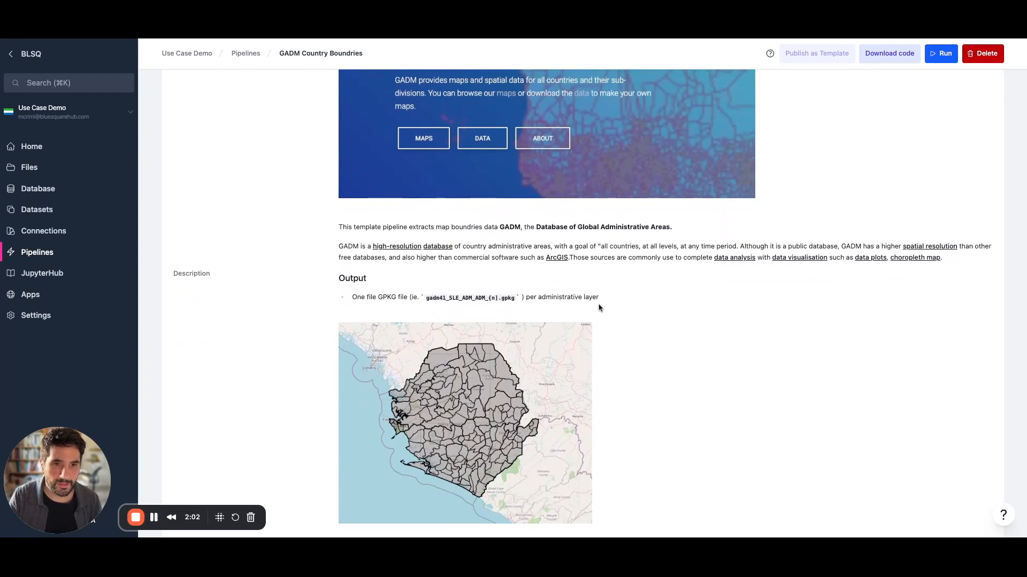
pyautogui.scroll(-2, 646, 358)
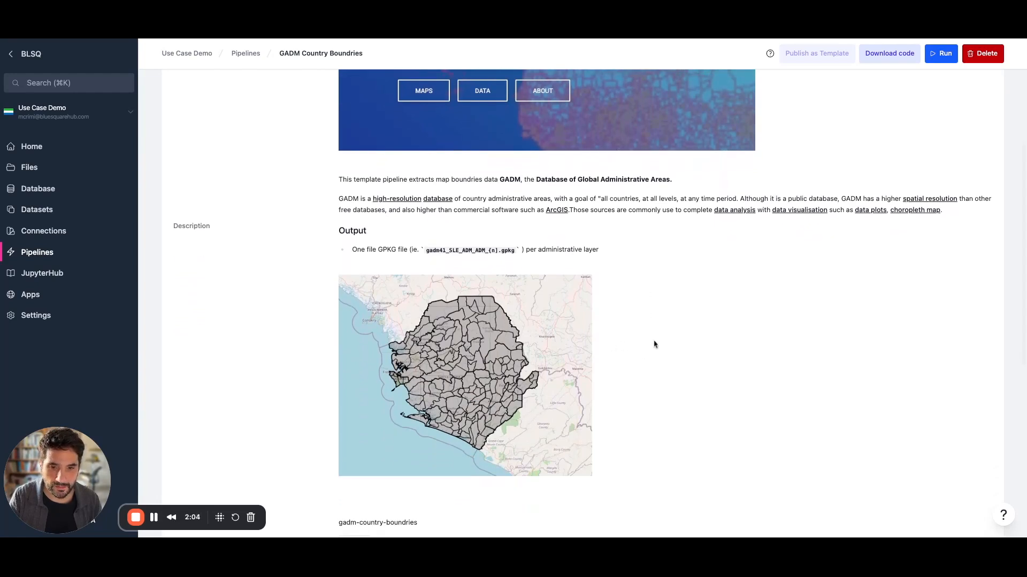
pyautogui.scroll(-3, 663, 344)
pyautogui.scroll(4, 663, 347)
pyautogui.scroll(2, 692, 305)
# Run the GADM pipeline for country SLE with output directory 'boundries'.
pyautogui.click(941, 56)
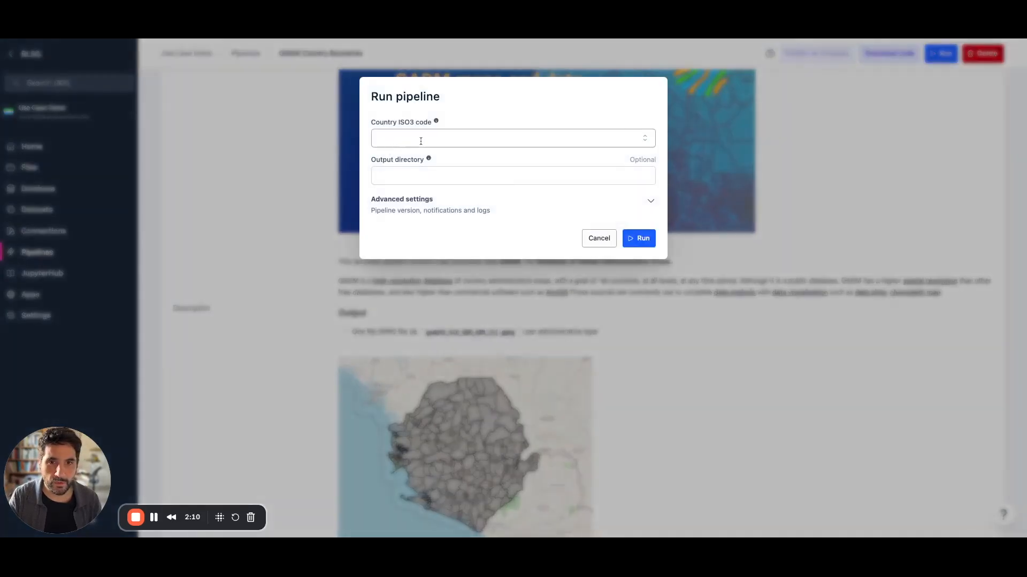
pyautogui.click(469, 138)
pyautogui.write('sle')
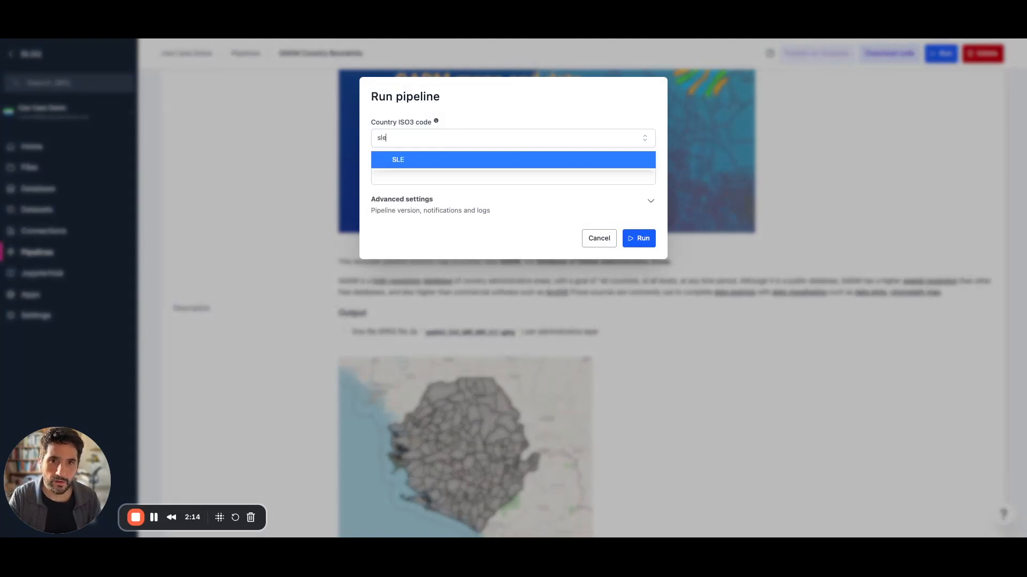
pyautogui.click(464, 157)
pyautogui.click(511, 180)
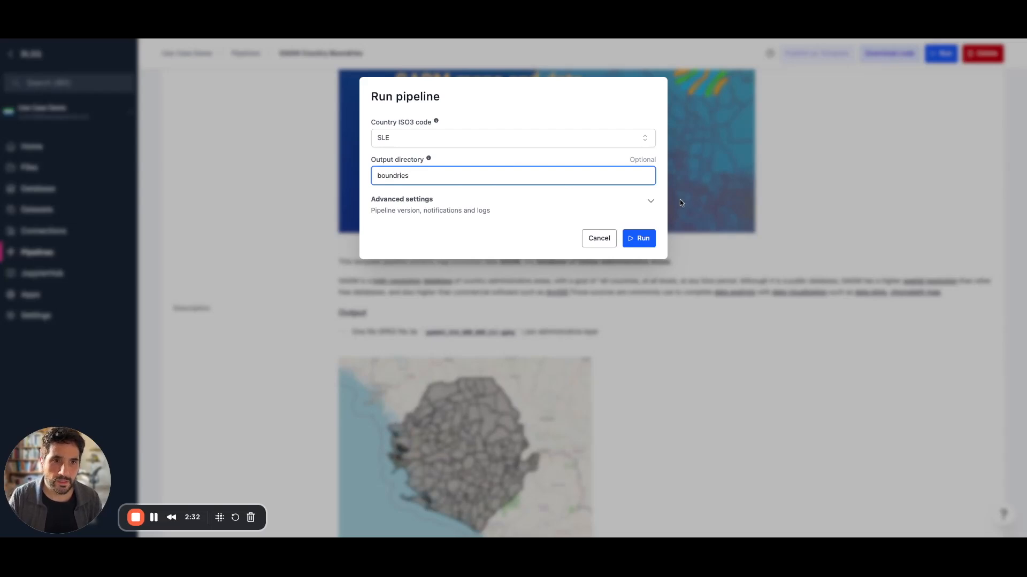
pyautogui.click(639, 239)
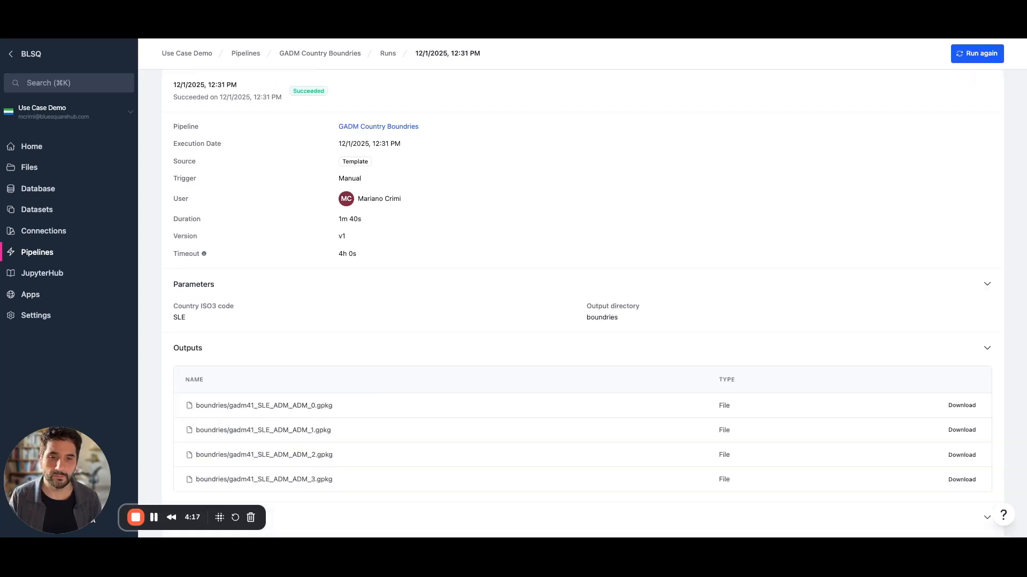
# Scroll through the SLE run's outputs and log to check the ADM_0–3 GeoPackage files.
pyautogui.scroll(-3, 582, 295)
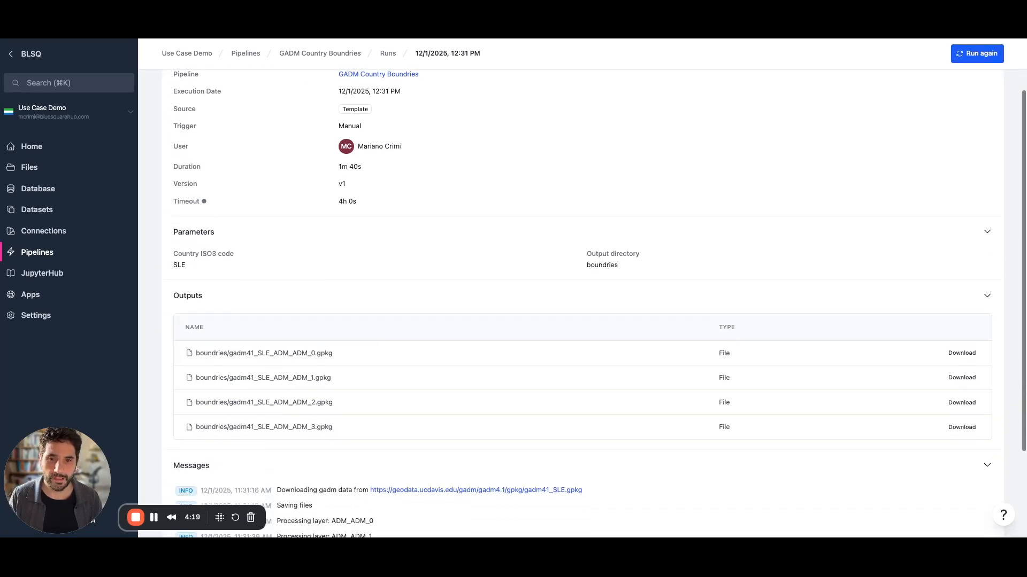
pyautogui.scroll(-2, 582, 295)
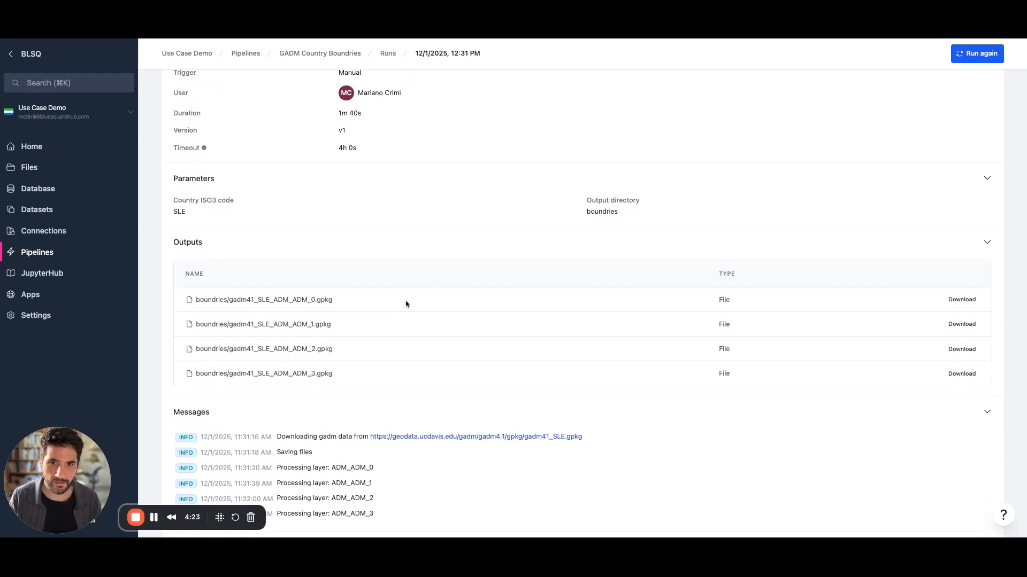
pyautogui.scroll(-1, 399, 371)
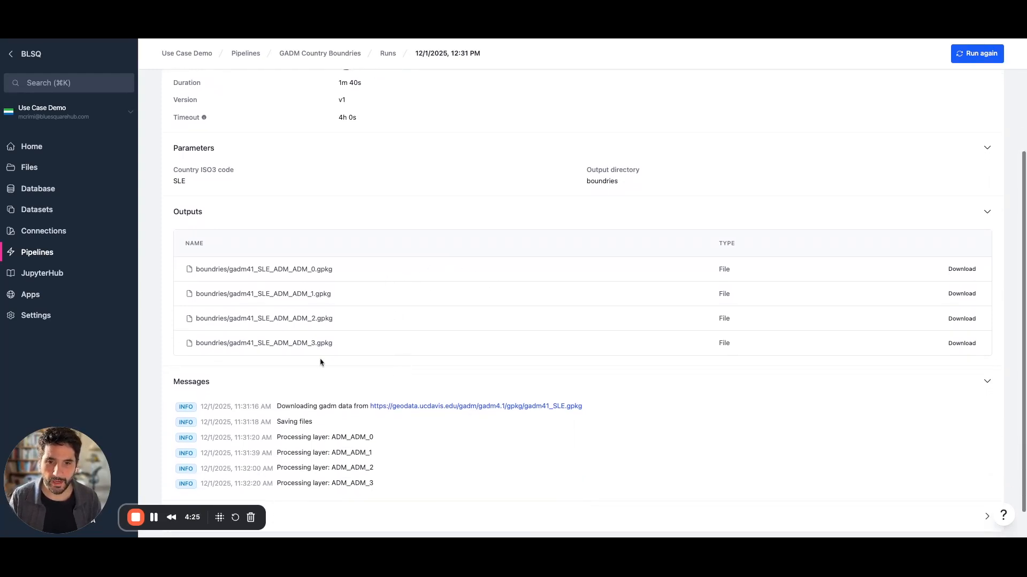
pyautogui.scroll(2, 312, 422)
pyautogui.scroll(1, 300, 430)
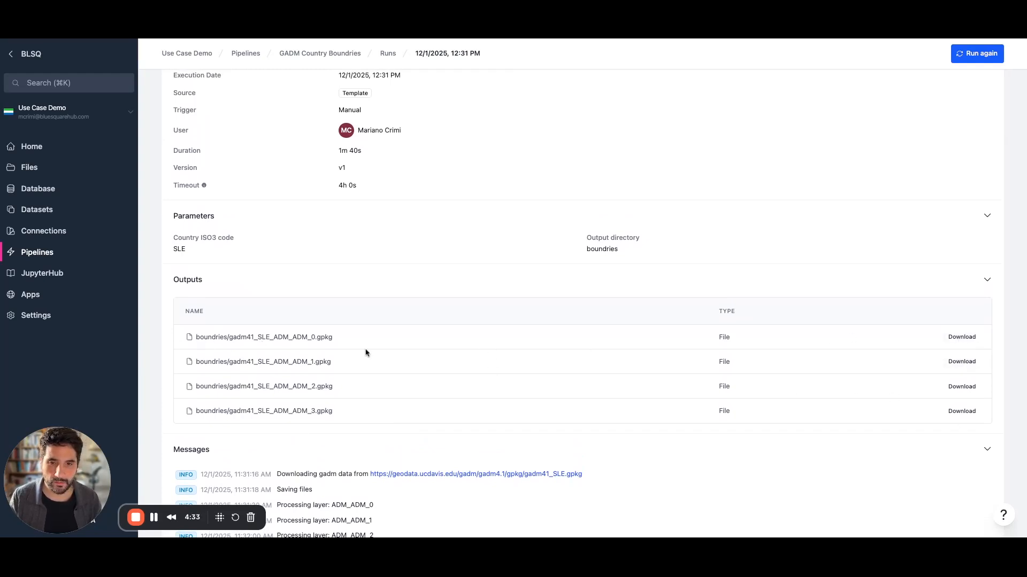
pyautogui.scroll(5, 366, 353)
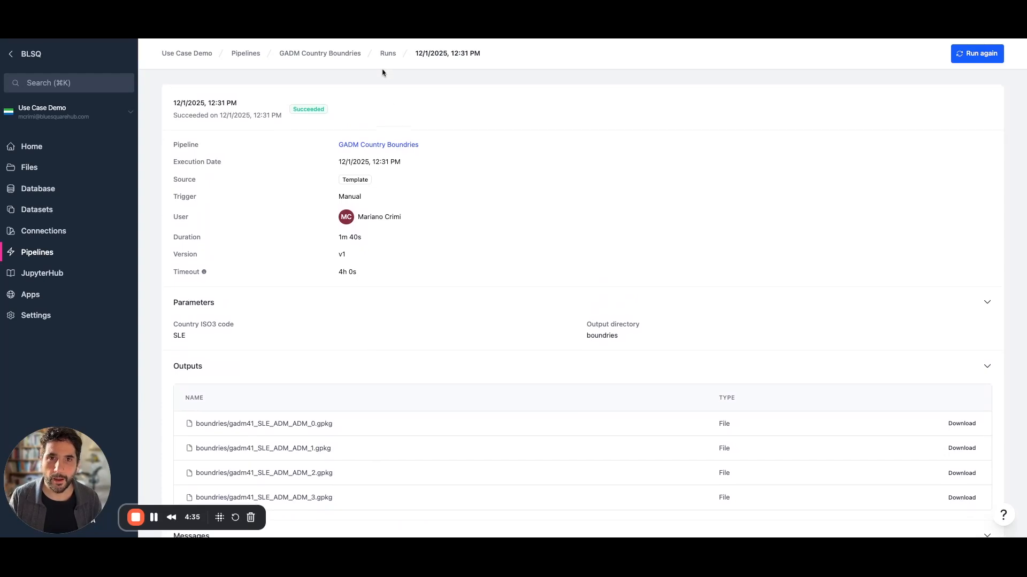
# From the Pipelines list, search templates for 'pregna' and create World Pop Extract Pregnancies.
pyautogui.click(260, 57)
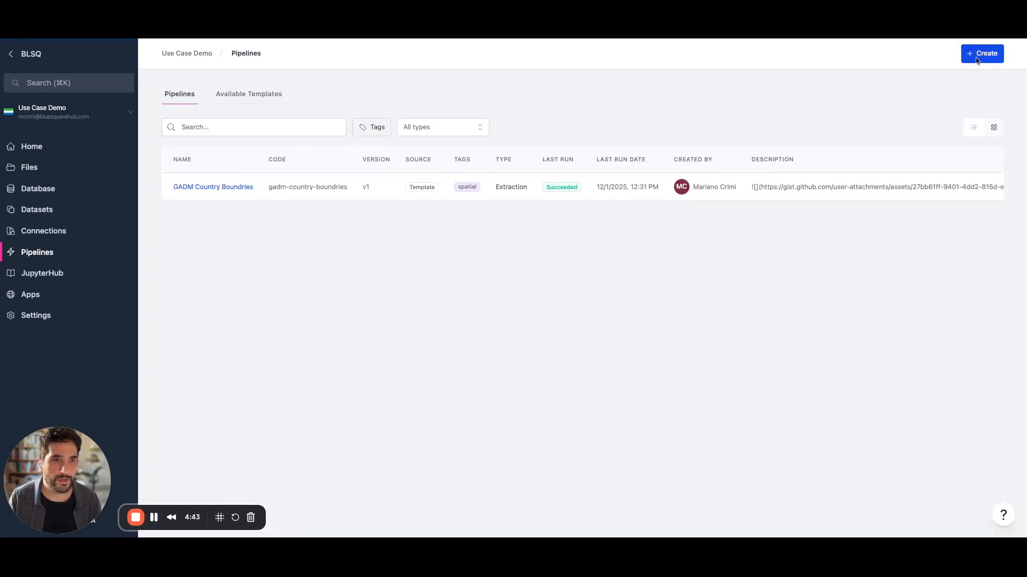
pyautogui.click(976, 59)
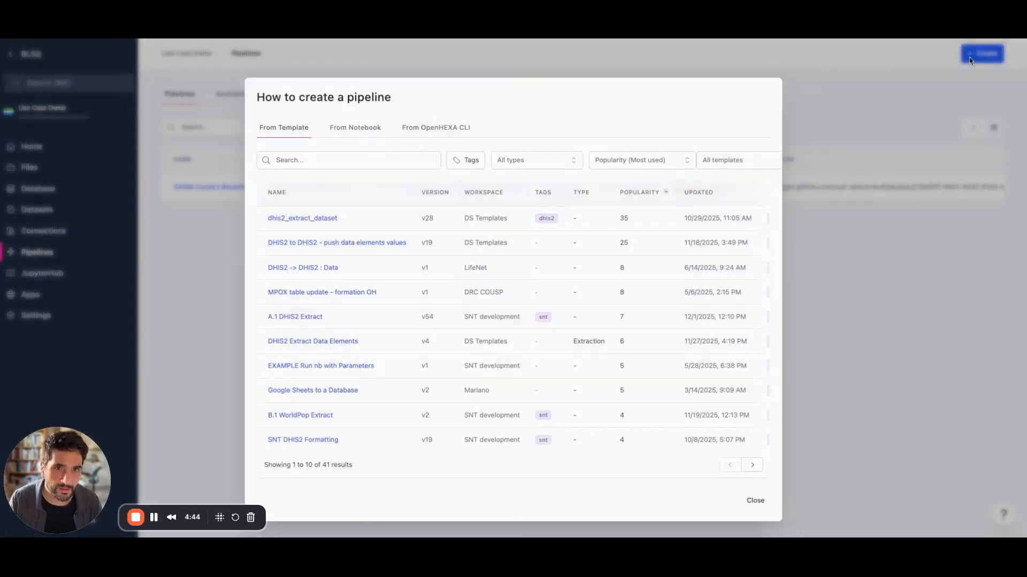
pyautogui.click(352, 160)
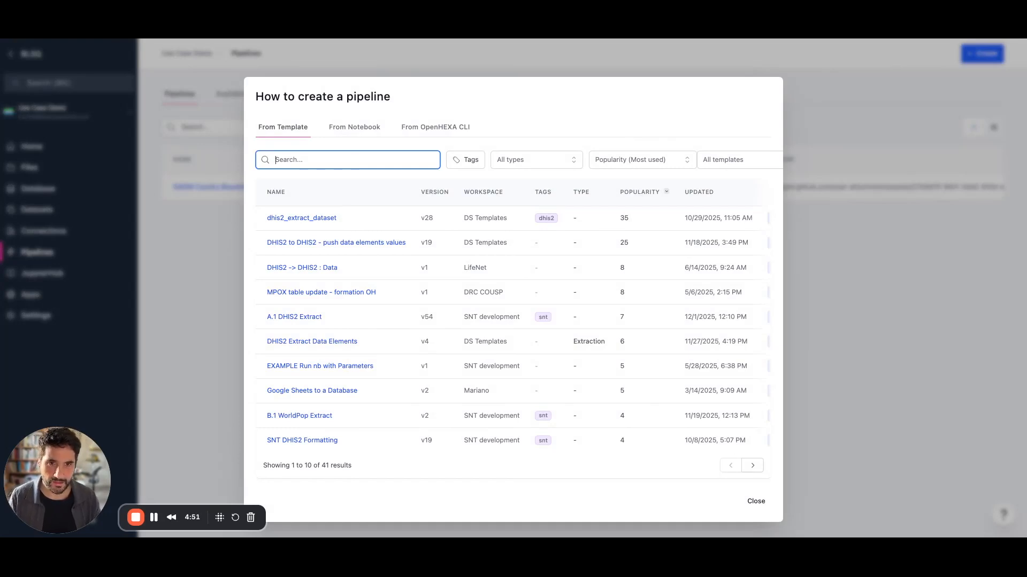
pyautogui.write('preg')
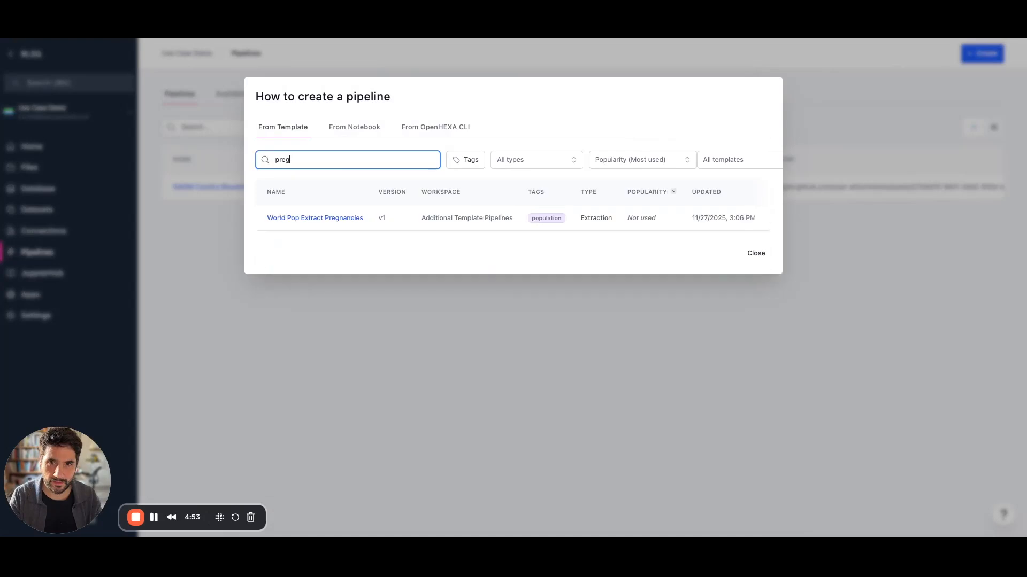
pyautogui.write('na')
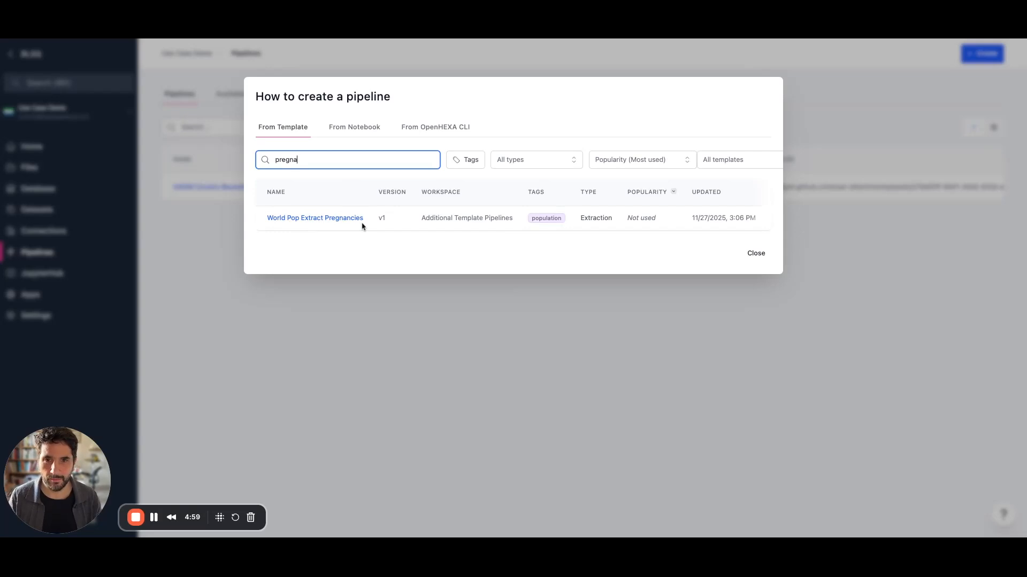
pyautogui.hscroll(3, 525, 217)
pyautogui.hscroll(1, 525, 218)
pyautogui.click(694, 217)
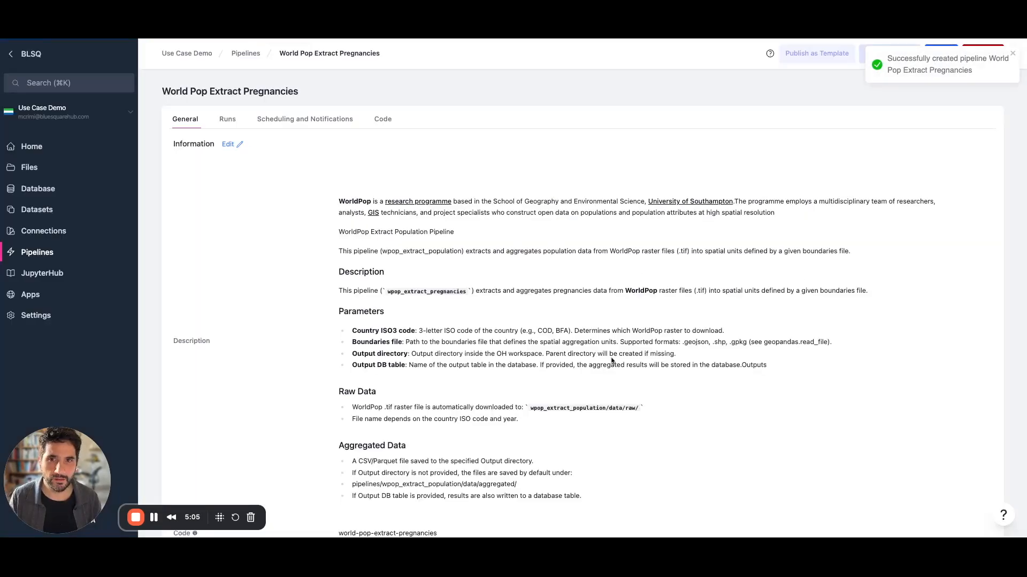
pyautogui.scroll(-2, 769, 231)
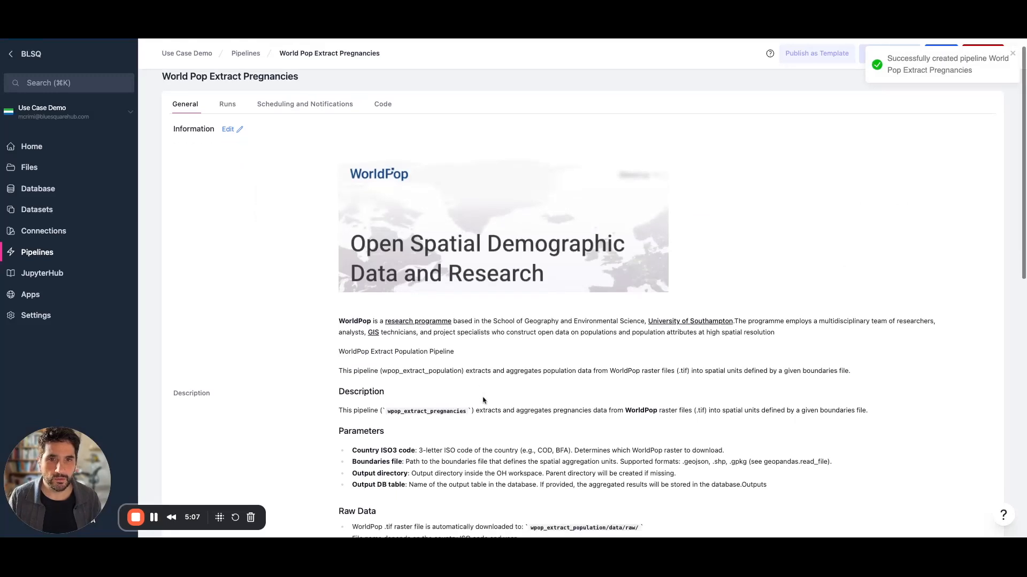
pyautogui.scroll(-3, 660, 310)
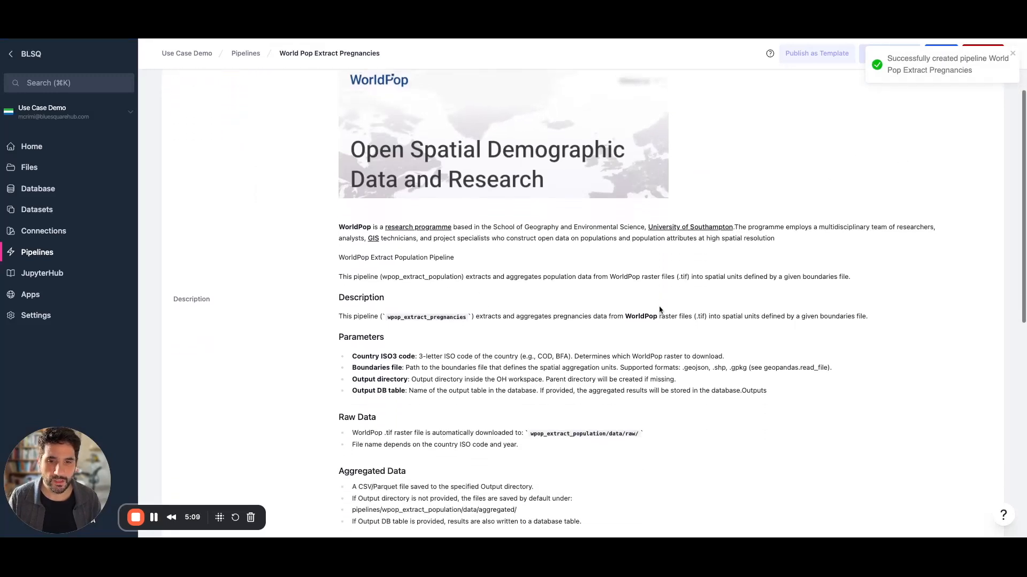
pyautogui.scroll(-3, 574, 322)
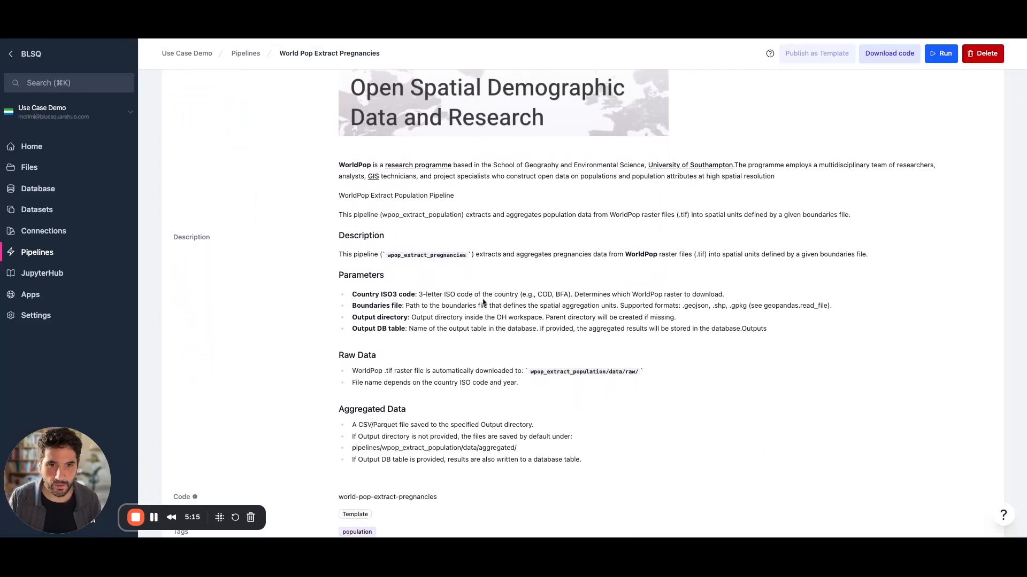
pyautogui.scroll(-3, 484, 303)
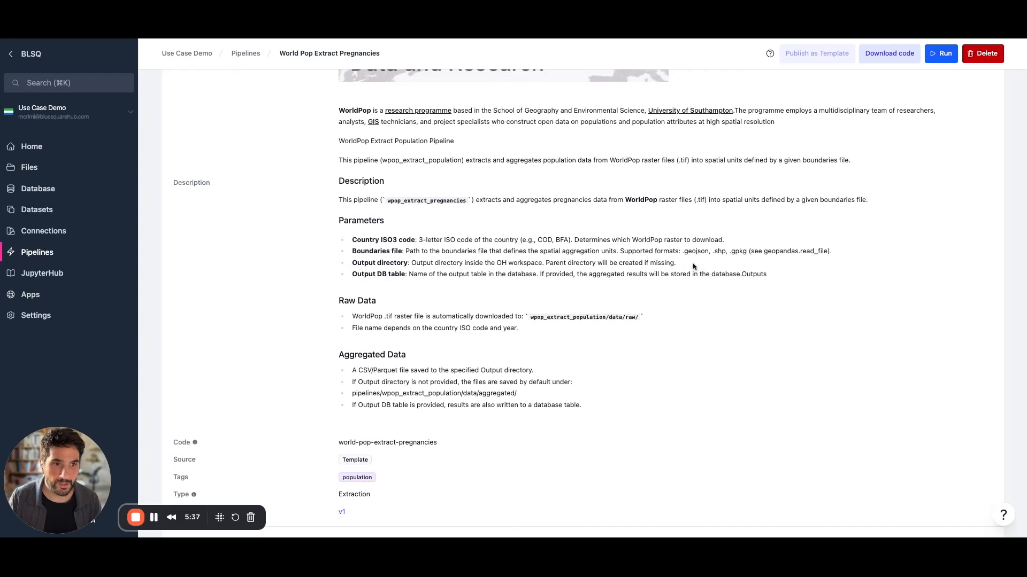
pyautogui.scroll(-1, 498, 309)
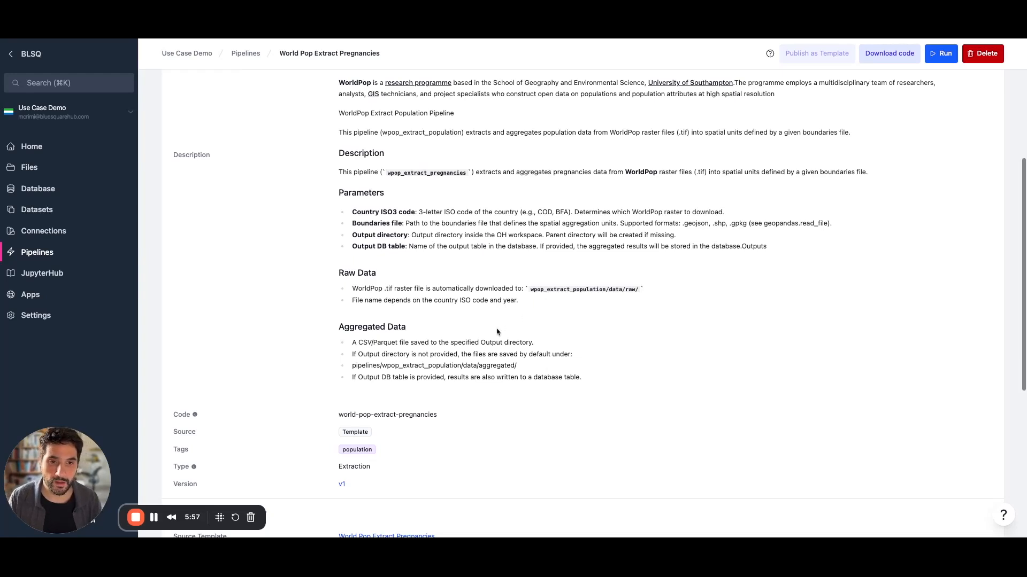
pyautogui.scroll(-3, 497, 332)
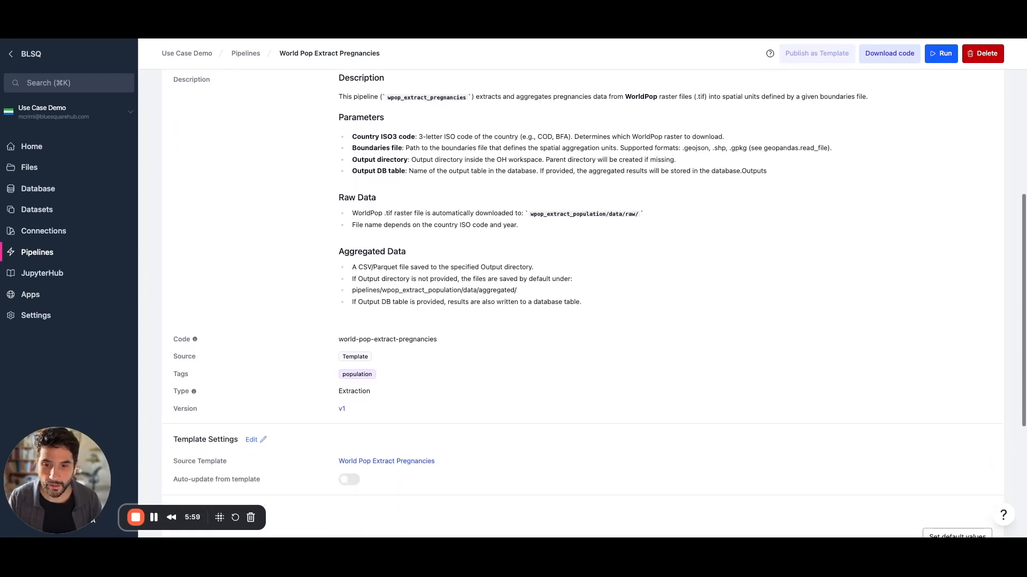
pyautogui.scroll(5, 600, 303)
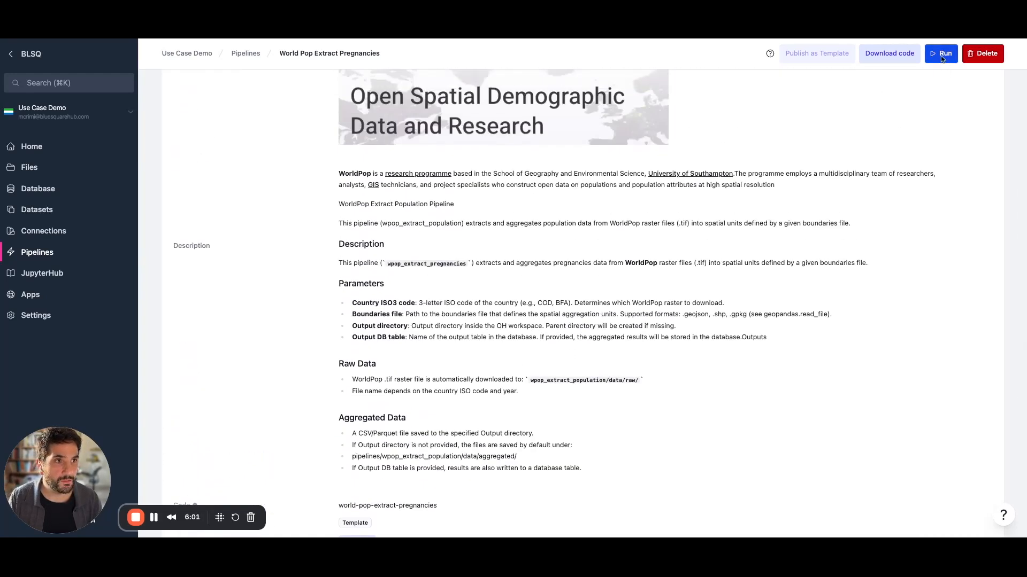
# Start a run for country SLE with boundaries file boundries/gadm41_SLE_ADM_ADM_2.gpkg.
pyautogui.click(941, 54)
pyautogui.click(445, 139)
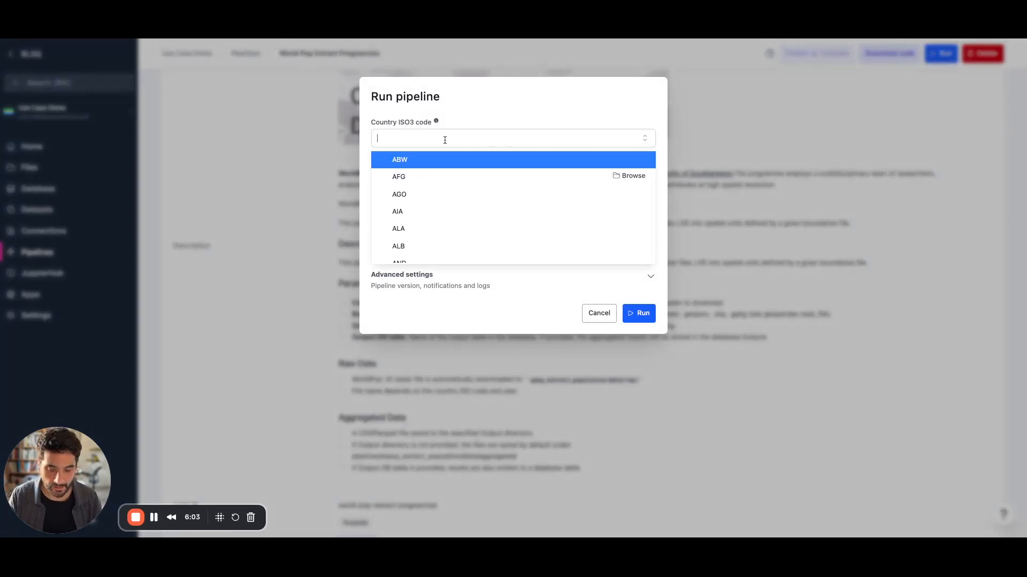
pyautogui.write('SLE')
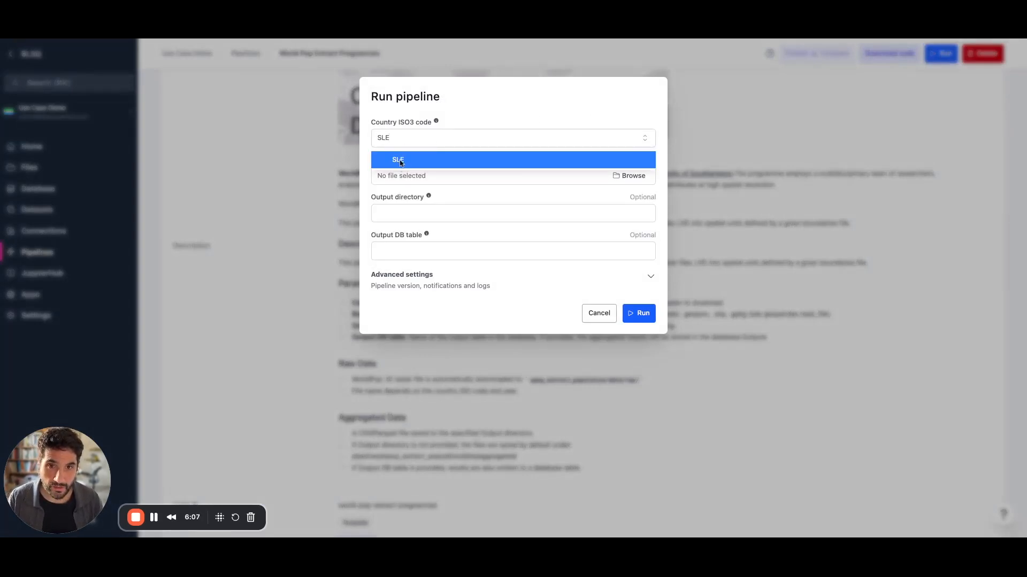
pyautogui.click(399, 159)
pyautogui.click(634, 176)
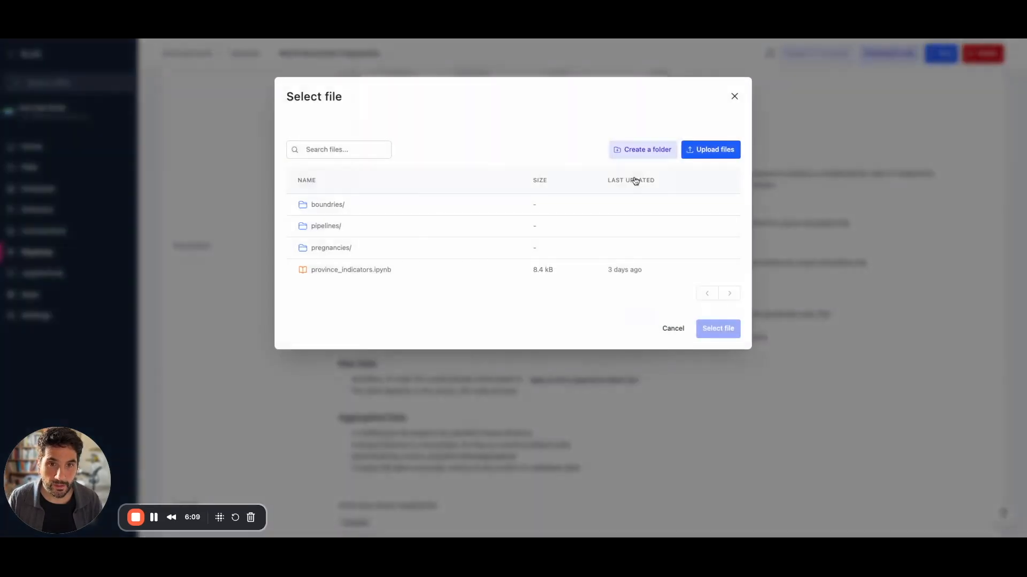
pyautogui.click(344, 206)
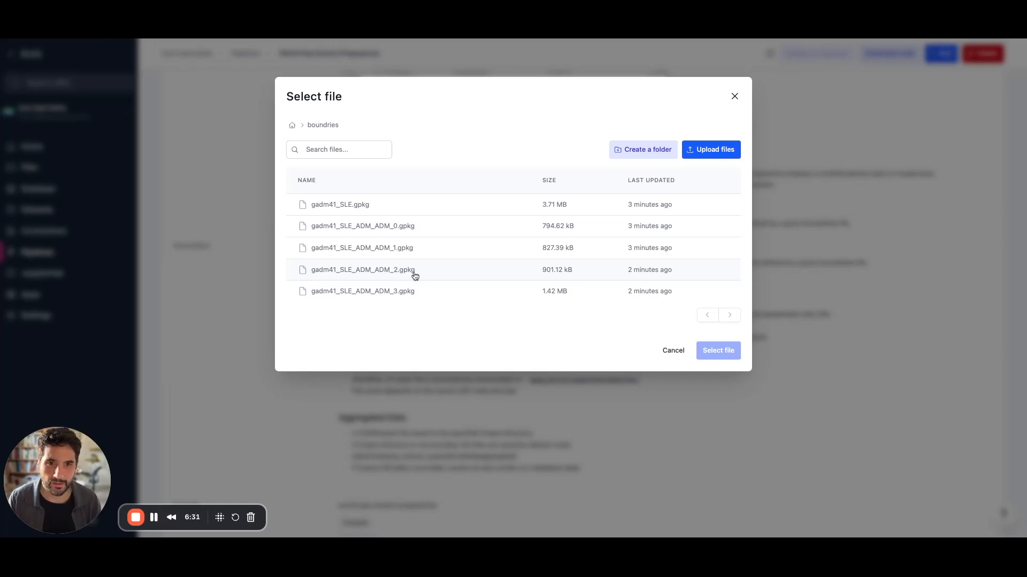
pyautogui.click(388, 275)
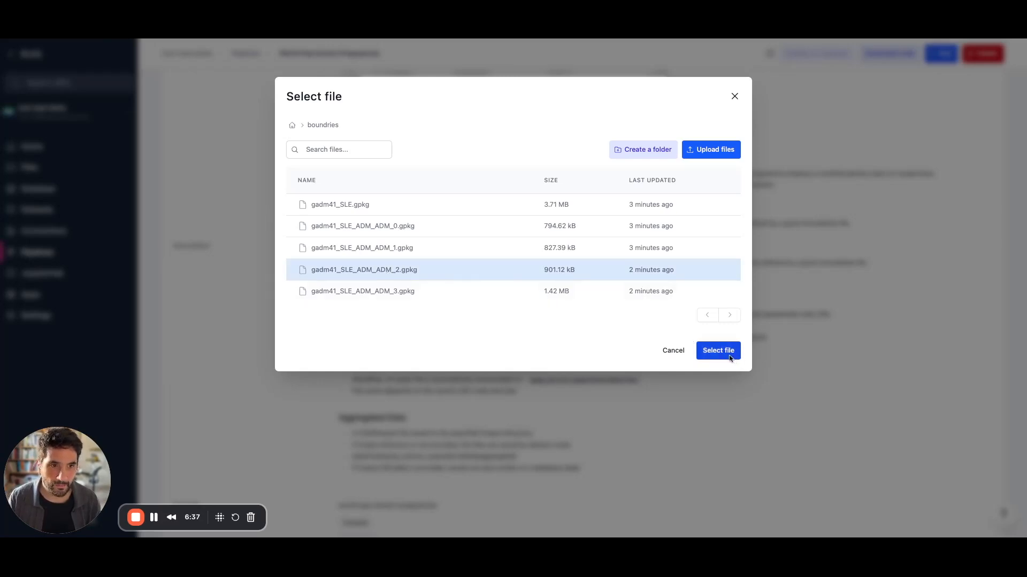
pyautogui.click(729, 355)
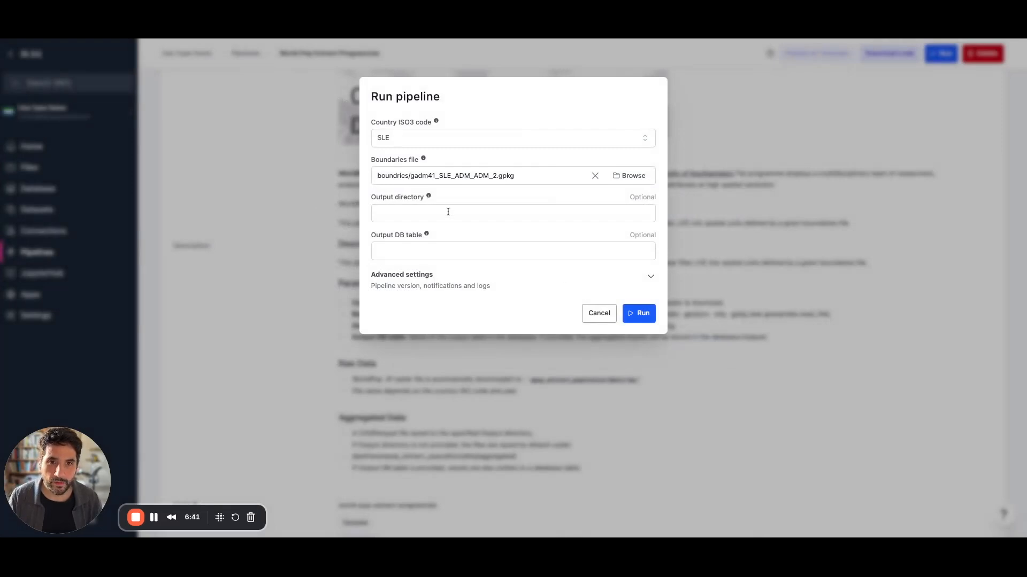
# Use 'pregnancies' as both output DB table and output directory, and launch the run.
pyautogui.click(406, 253)
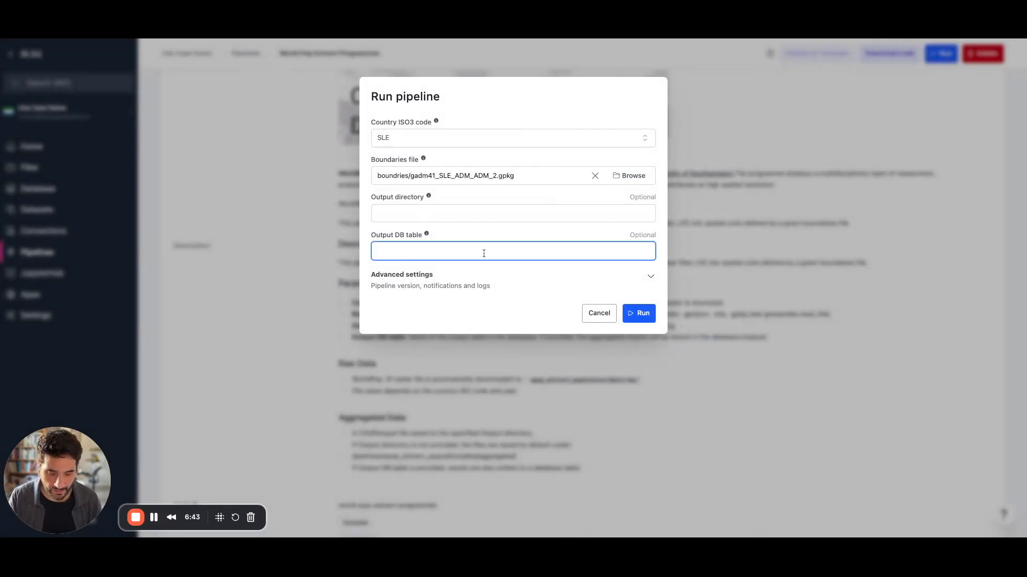
pyautogui.write('pregnancies')
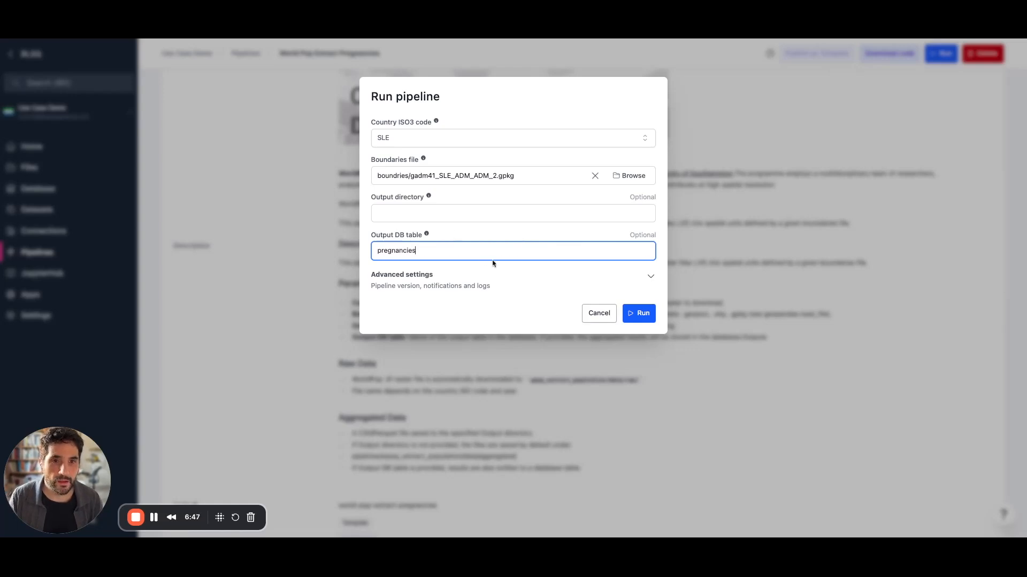
pyautogui.doubleClick(390, 253)
pyautogui.hotkey('ctrl', 'c')
pyautogui.click(393, 216)
pyautogui.hotkey('ctrl', 'v')
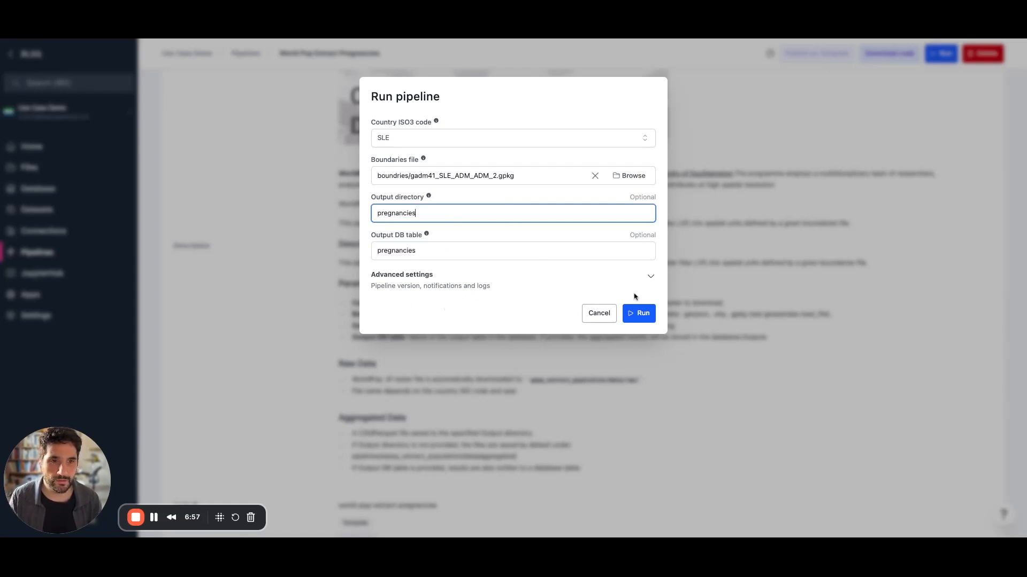
pyautogui.click(643, 316)
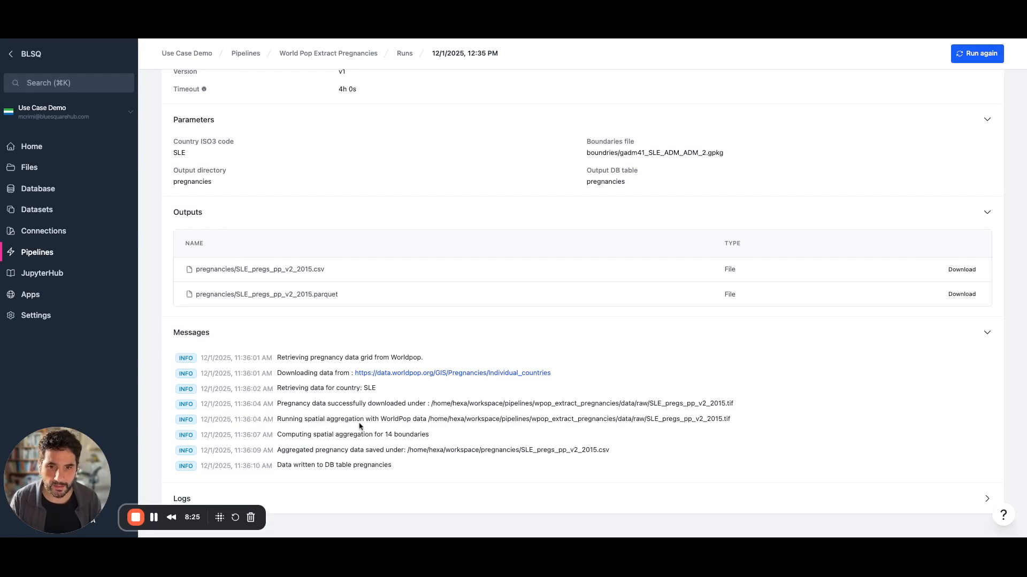
# Highlight the log lines about spatial aggregation over 14 boundaries, then go to Database.
pyautogui.moveTo(278, 420); pyautogui.dragTo(708, 420)
pyautogui.click(747, 425)
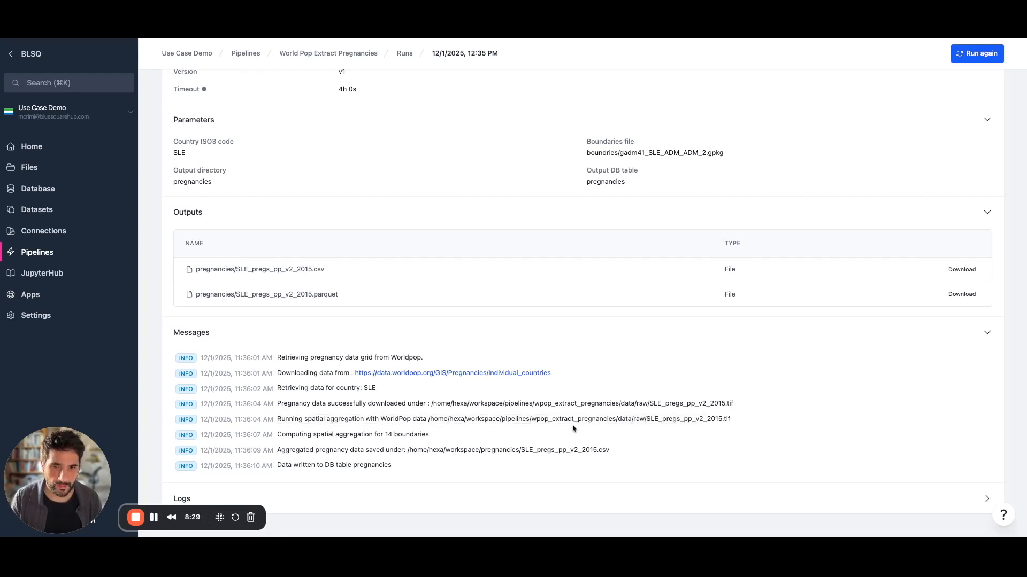
pyautogui.moveTo(573, 433); pyautogui.dragTo(277, 436)
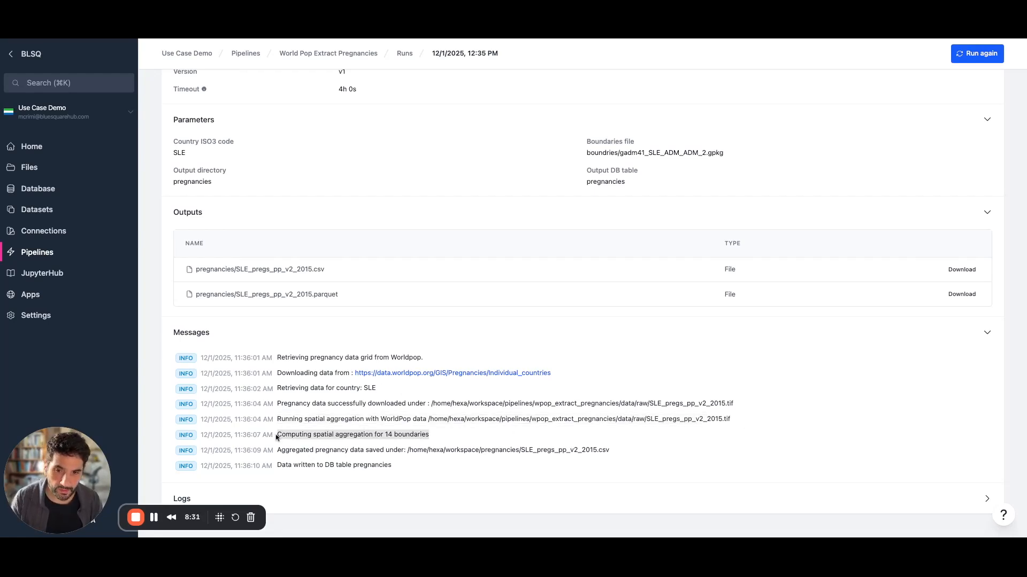
pyautogui.click(474, 434)
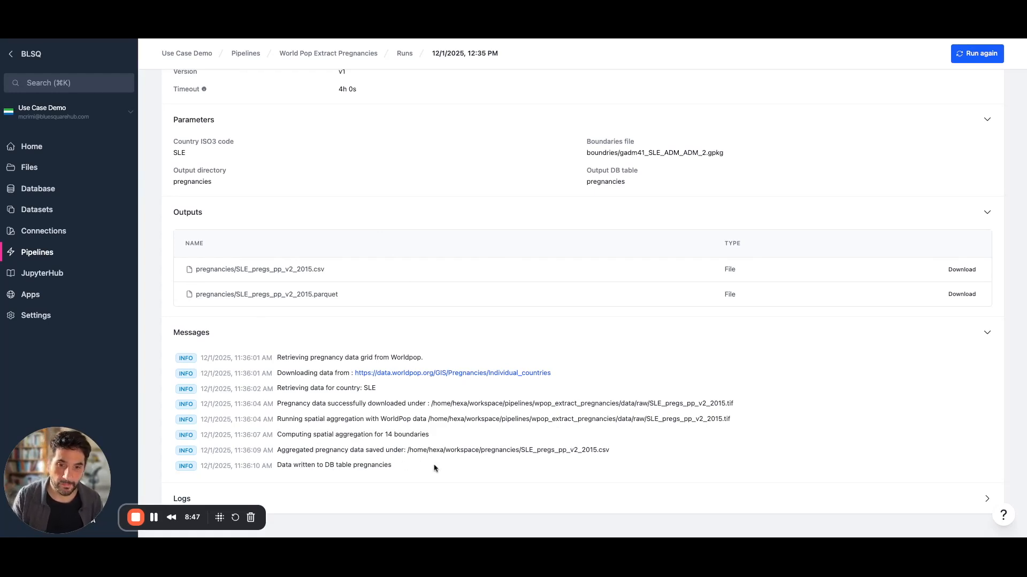
pyautogui.click(46, 195)
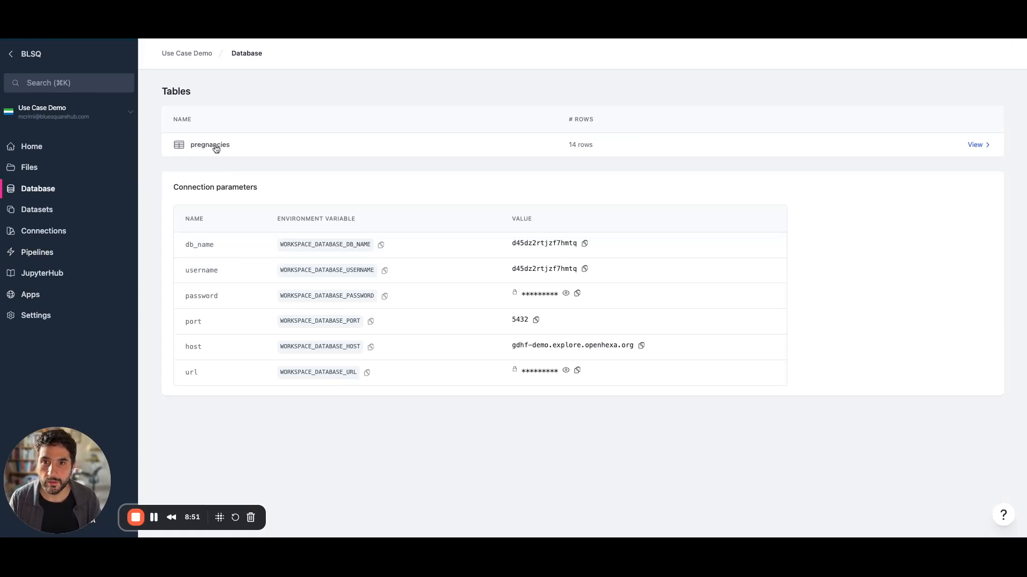
# Open the pregnancies table, point out row one's 6692, Bonthe and Southern, then go to Connections.
pyautogui.click(216, 147)
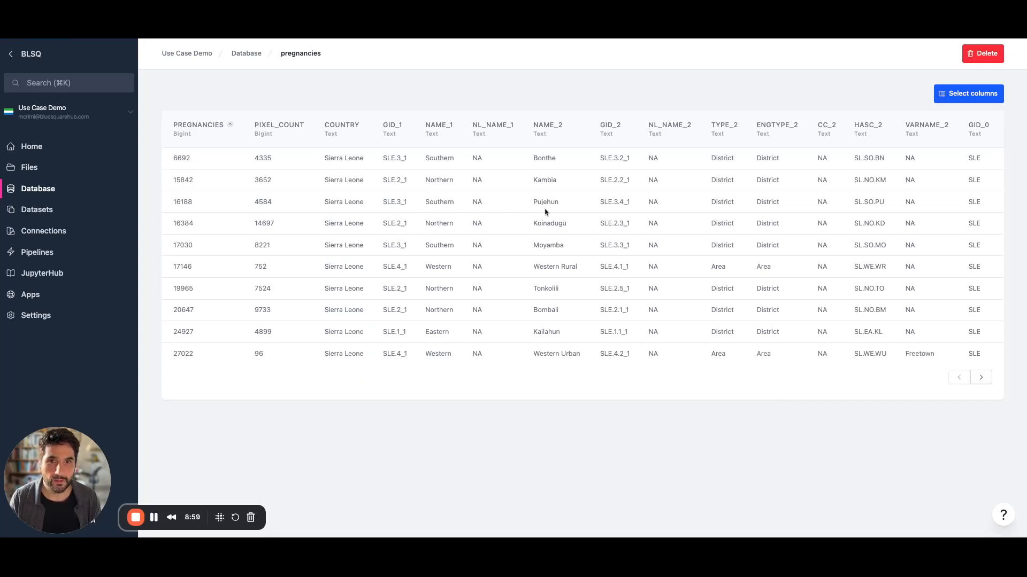
pyautogui.doubleClick(182, 159)
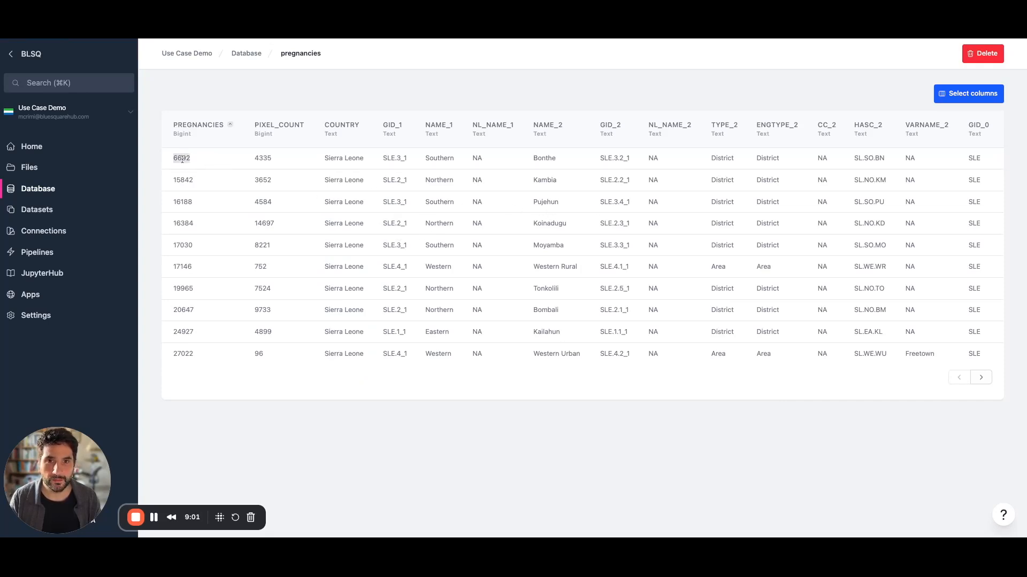
pyautogui.doubleClick(546, 158)
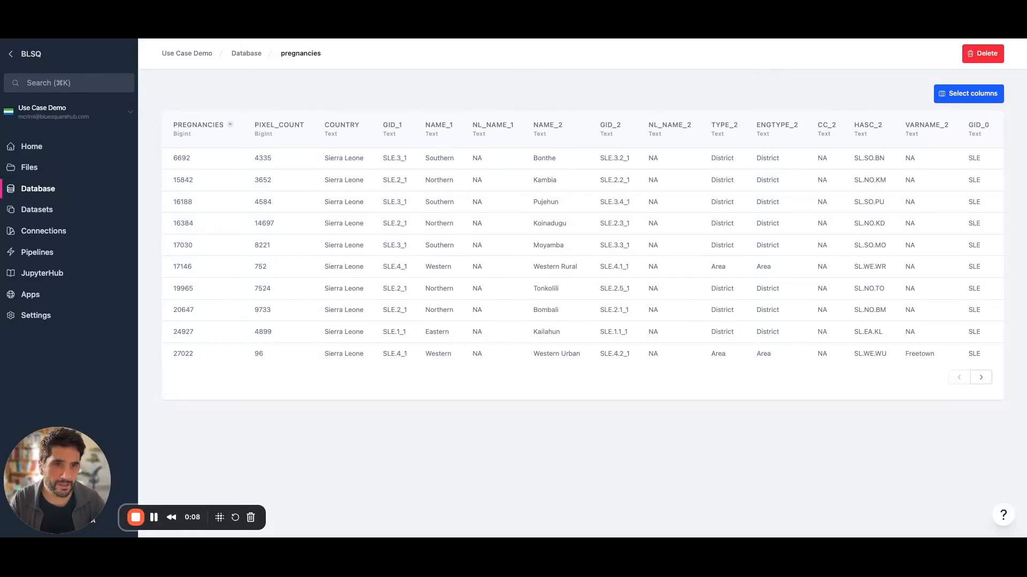
pyautogui.doubleClick(543, 159)
pyautogui.doubleClick(451, 158)
pyautogui.click(451, 233)
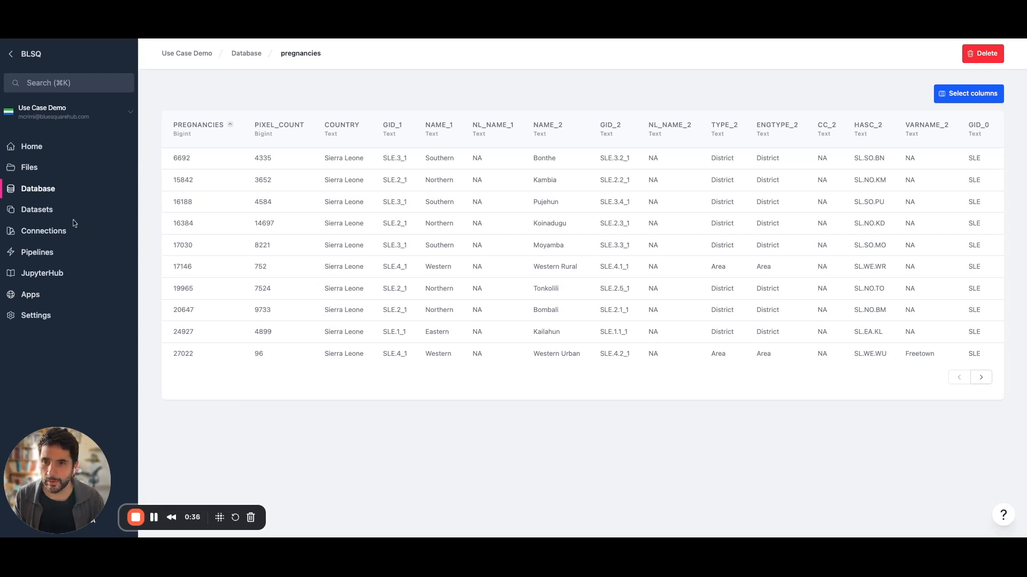
pyautogui.click(46, 236)
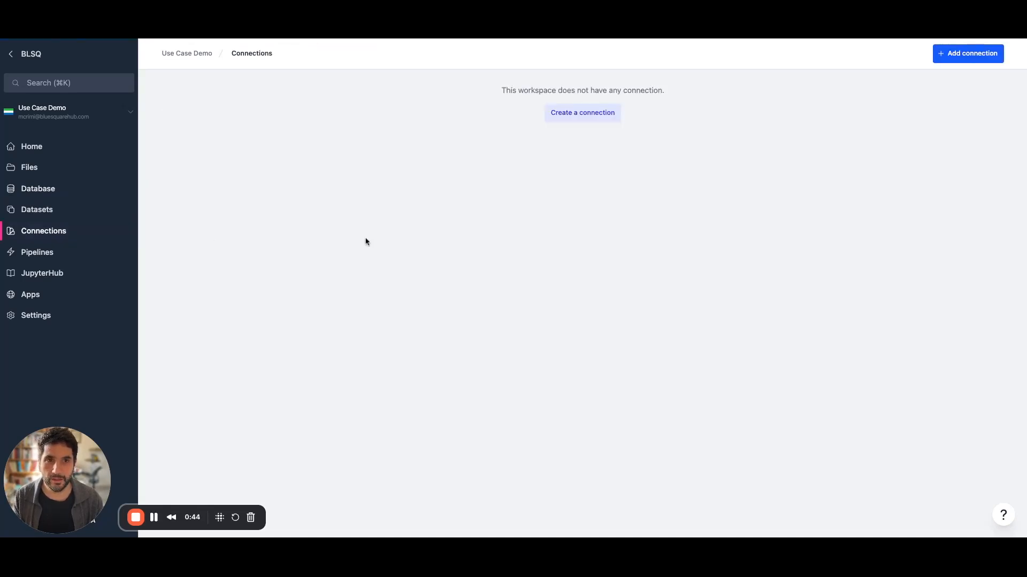
# Start a DHIS2 instance connection named 'DHIS2' with description 'DHIS2 Play'.
pyautogui.click(571, 115)
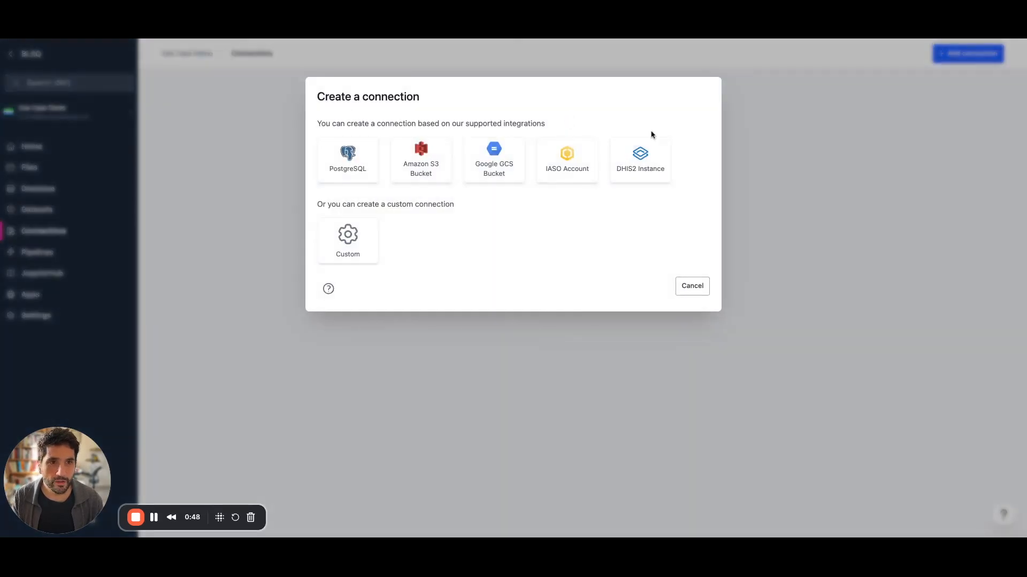
pyautogui.click(644, 170)
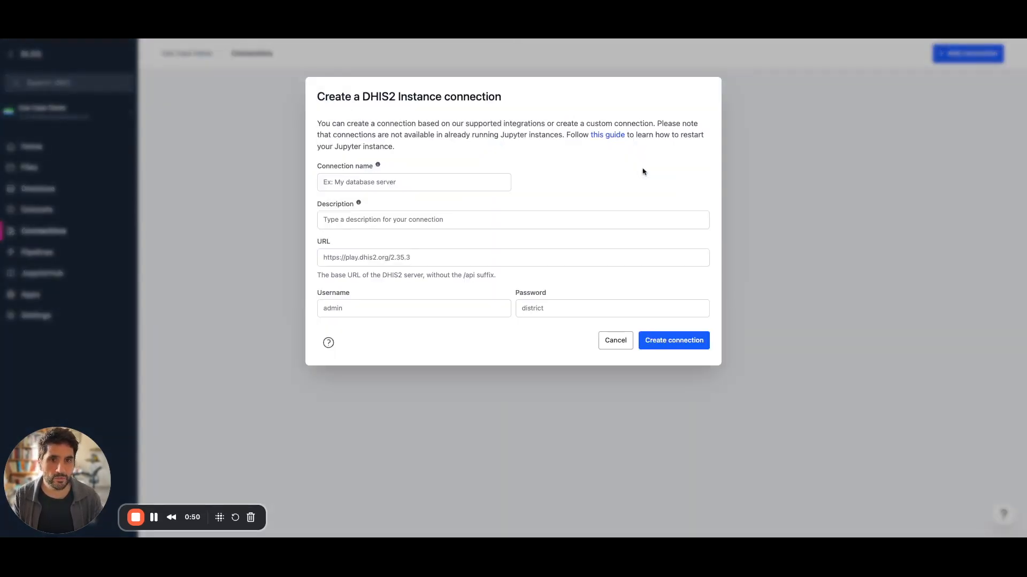
pyautogui.click(399, 183)
pyautogui.write('DHIS')
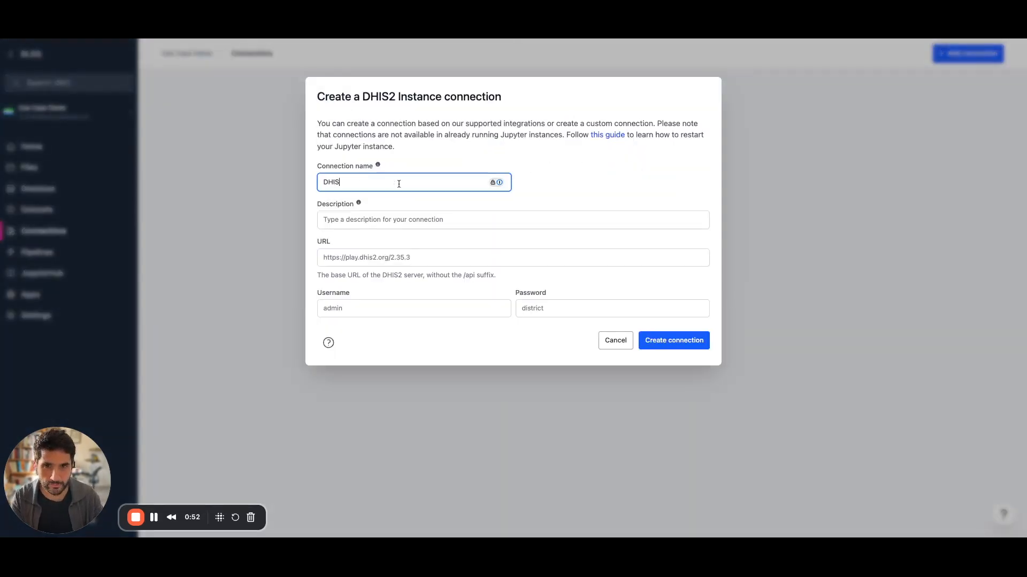
pyautogui.write('@')
pyautogui.press('BackSpace')
pyautogui.write('2 Play')
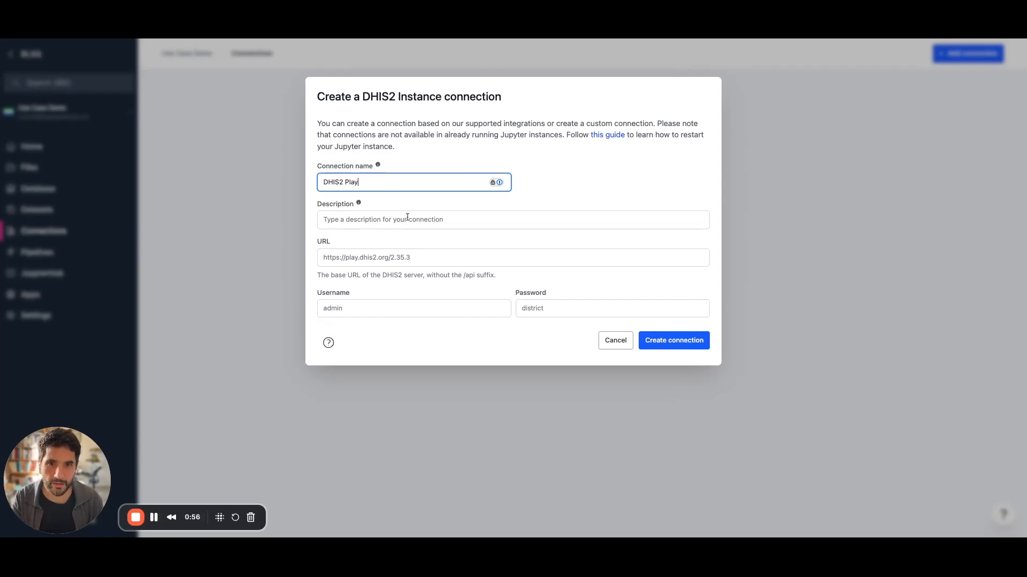
pyautogui.click(407, 217)
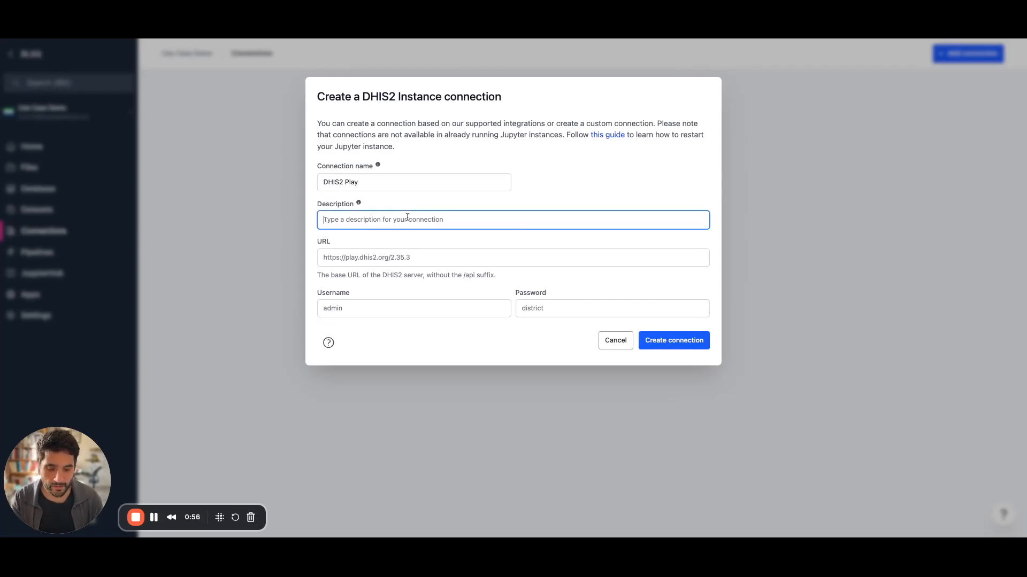
pyautogui.write('DHIS2 Play')
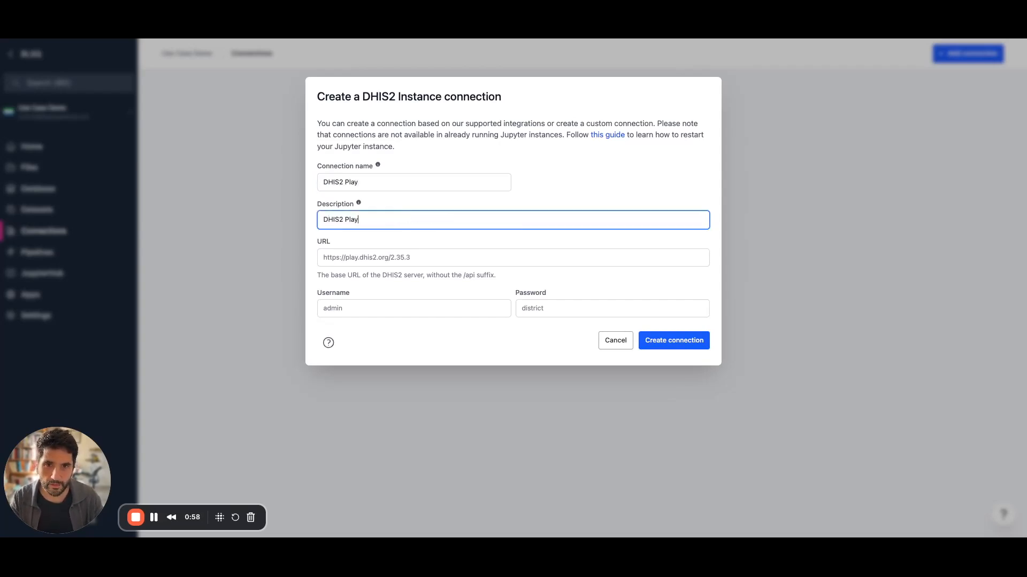
# Enter the play.im.dhis2.org stable-2-40-10 URL and demo account credentials, and create the connection.
pyautogui.click(467, 261)
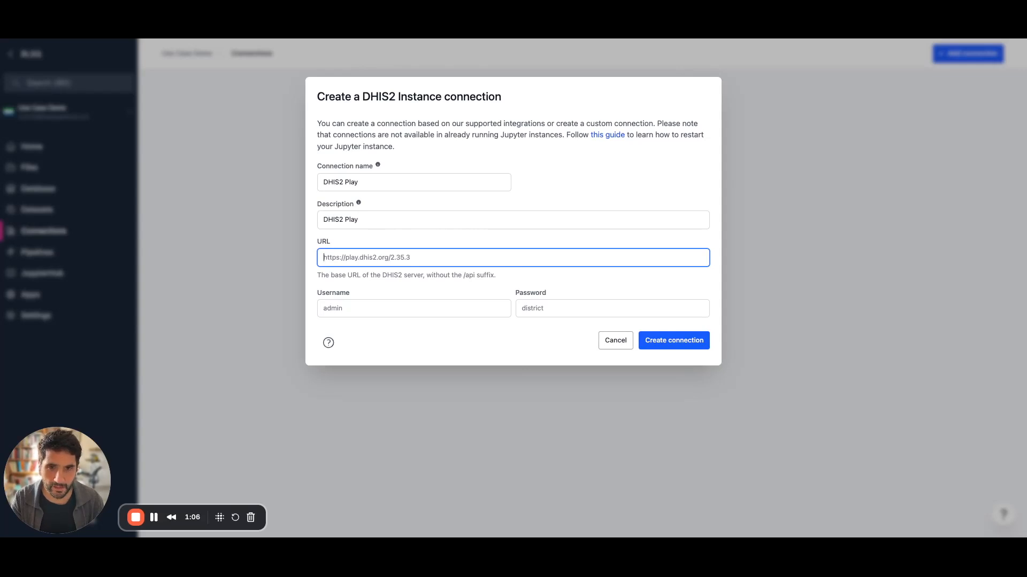
pyautogui.write('https://play.im.dhis2.org/stable-2-40-10')
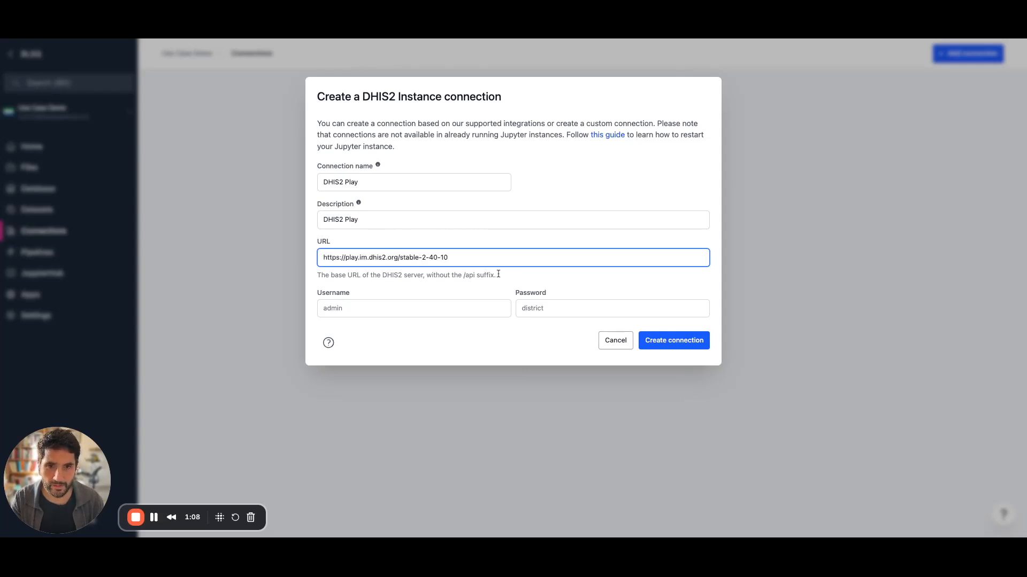
pyautogui.click(382, 306)
pyautogui.write('admin')
pyautogui.press('Tab')
pyautogui.write('distri')
pyautogui.click(671, 350)
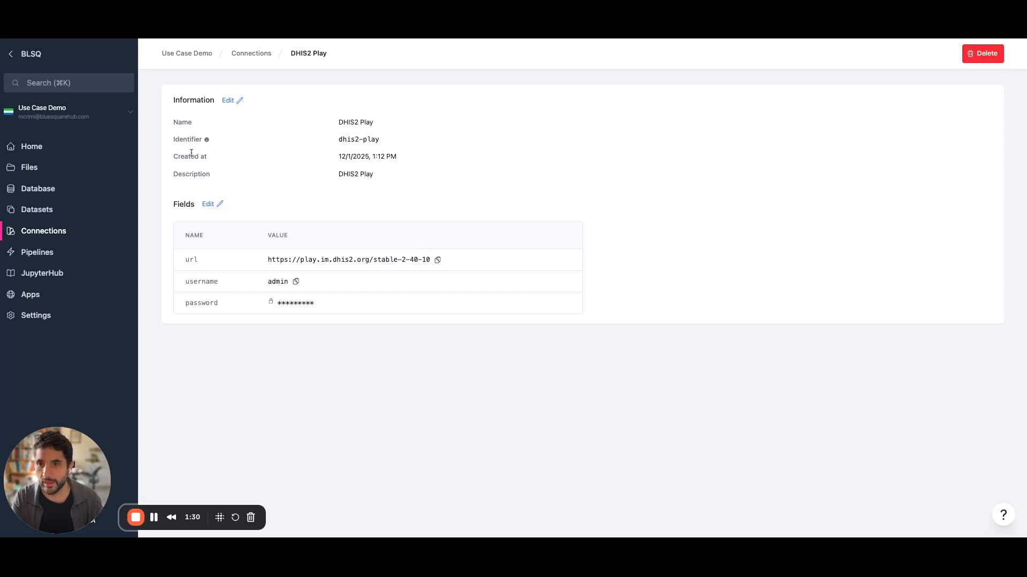
pyautogui.click(40, 255)
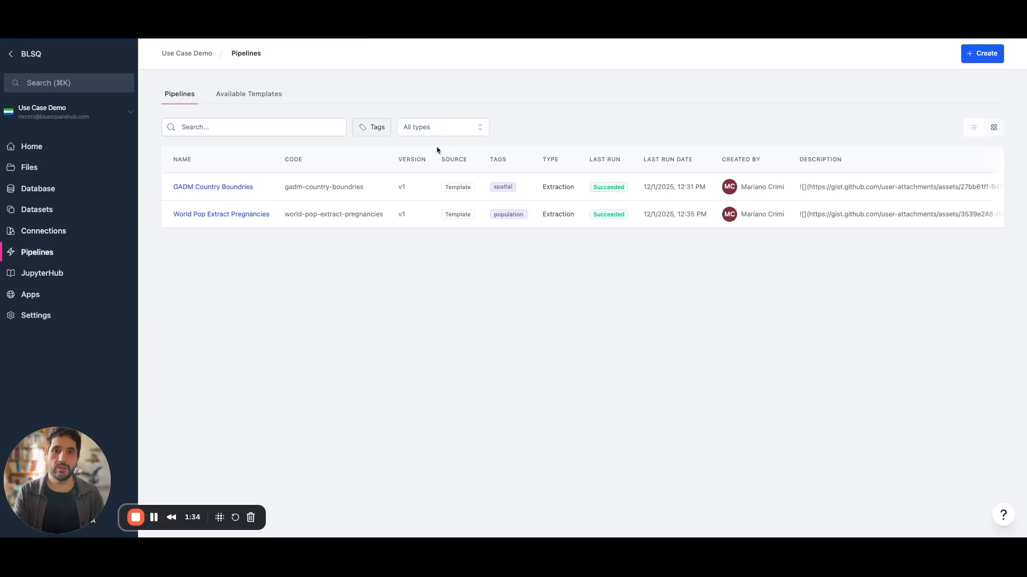
# Create a pipeline from the DHIS2 Extract Data Elements template via a 'dhis2' search, and open its Run form.
pyautogui.click(988, 59)
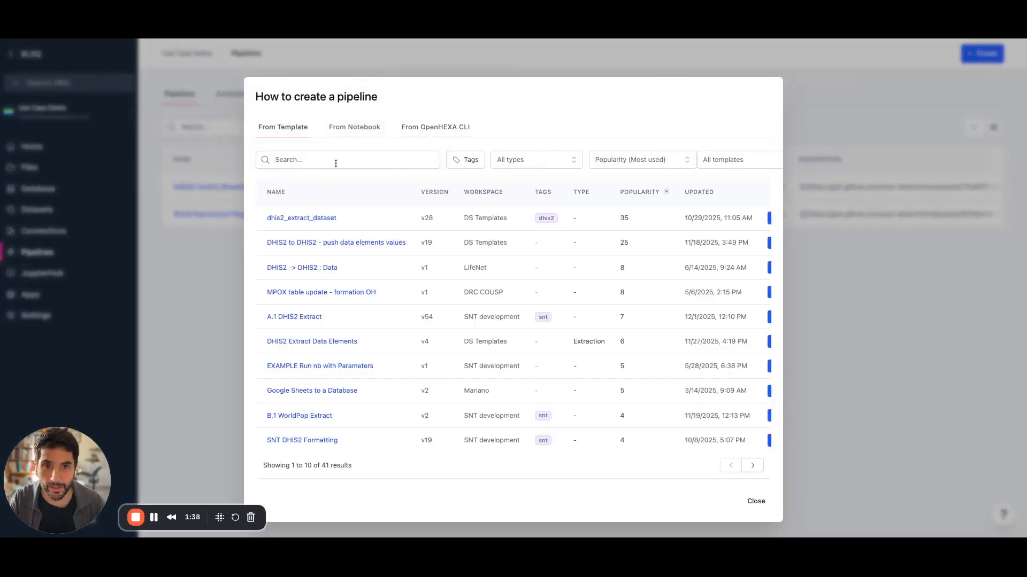
pyautogui.click(336, 162)
pyautogui.write('dhis')
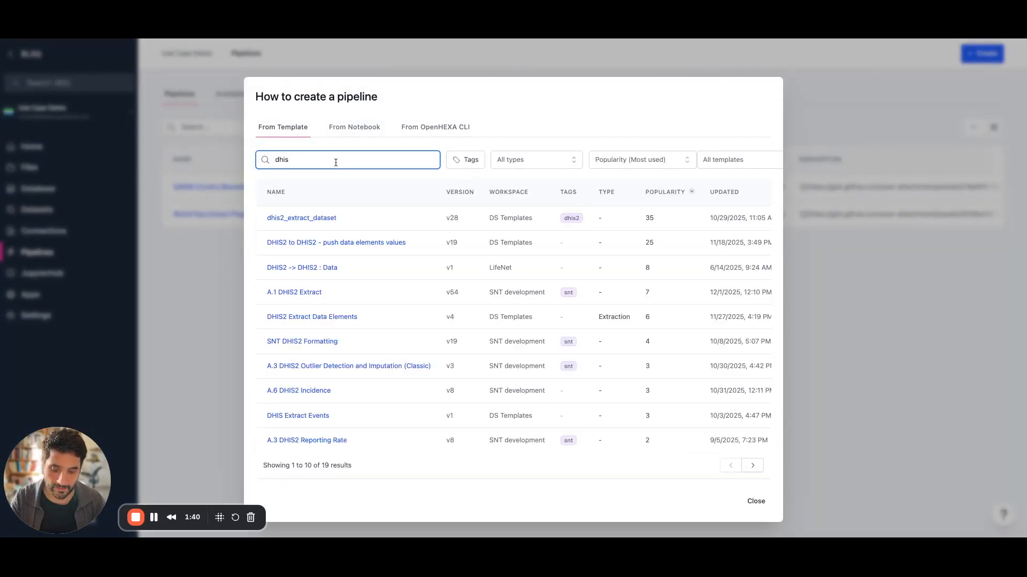
pyautogui.write('2')
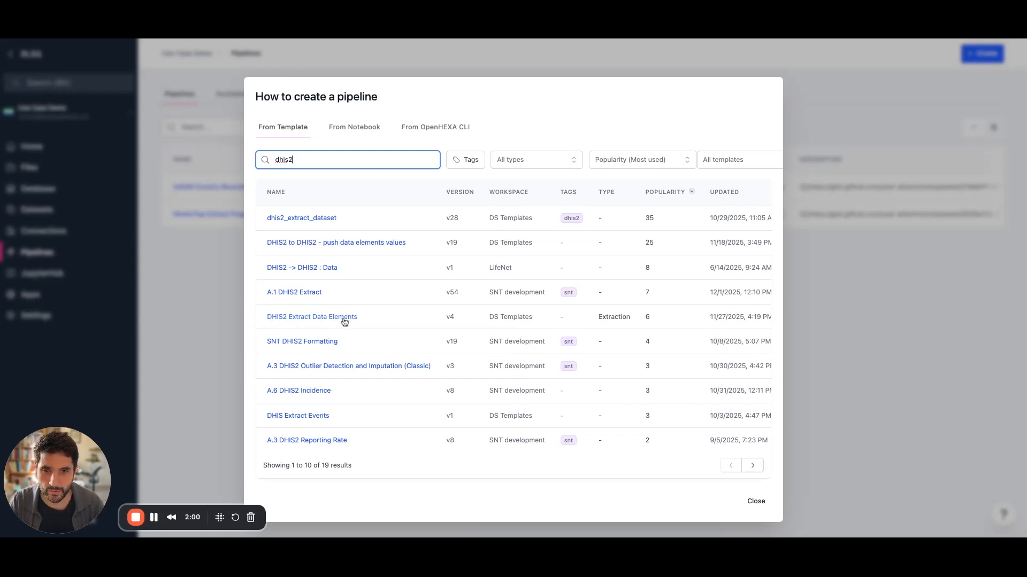
pyautogui.hscroll(5, 374, 321)
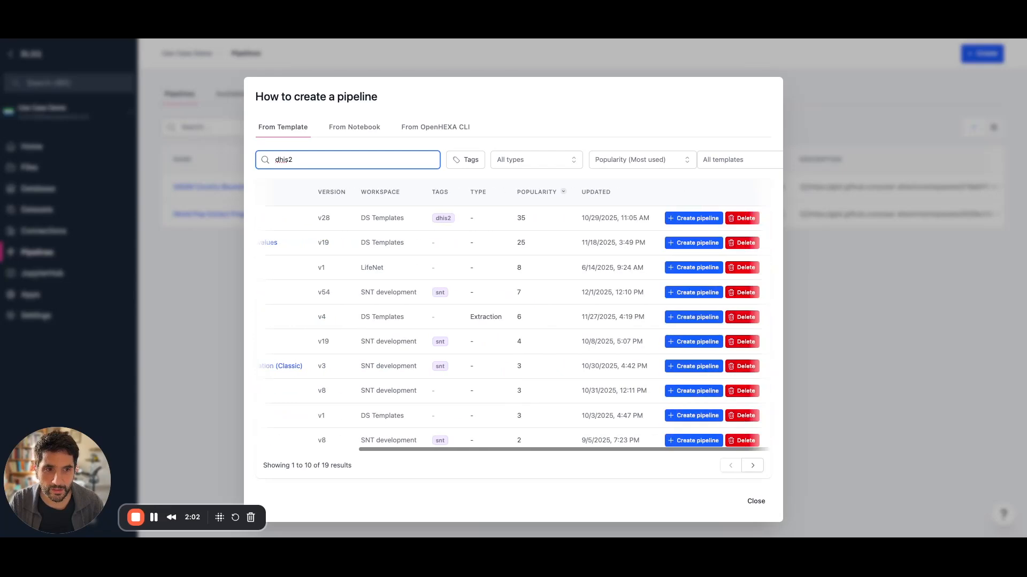
pyautogui.click(687, 320)
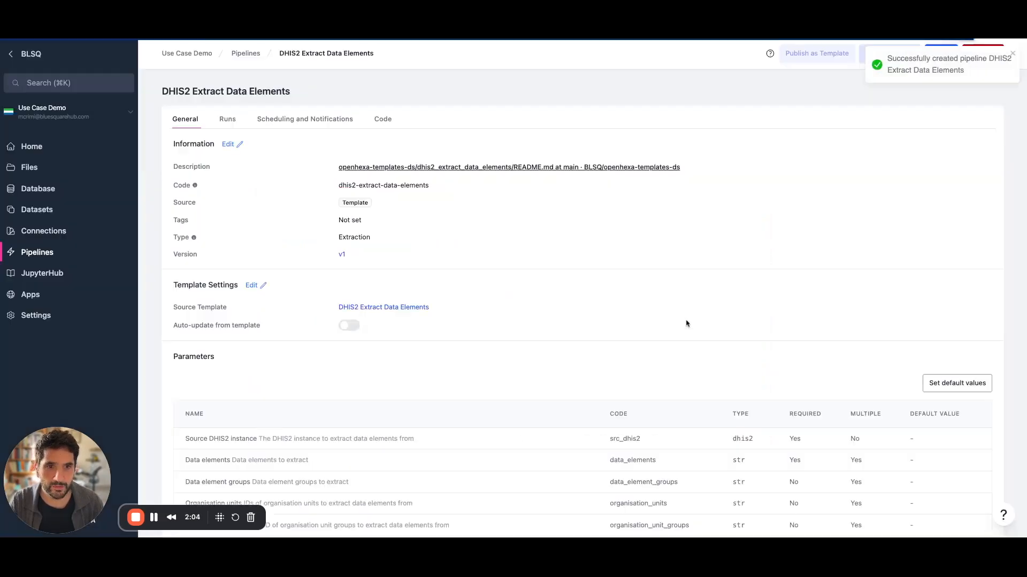
pyautogui.scroll(-3, 294, 346)
pyautogui.scroll(-1, 295, 346)
pyautogui.scroll(1, 293, 346)
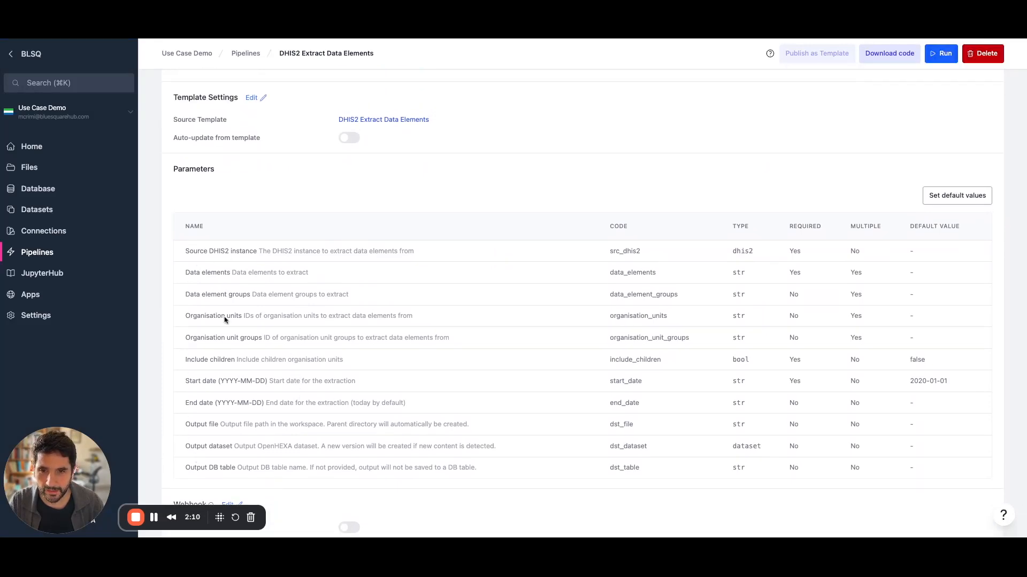
pyautogui.scroll(3, 498, 234)
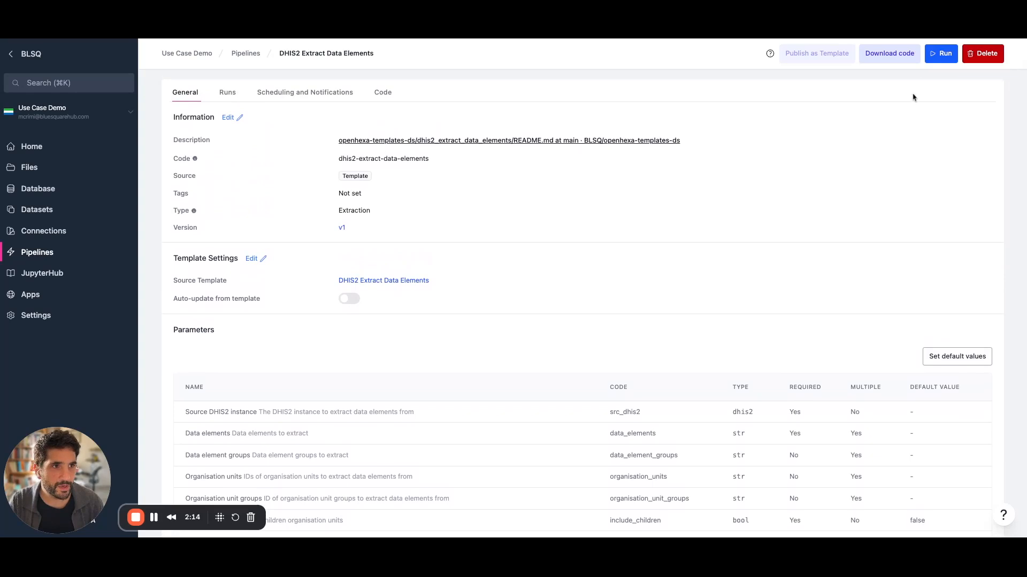
pyautogui.click(942, 60)
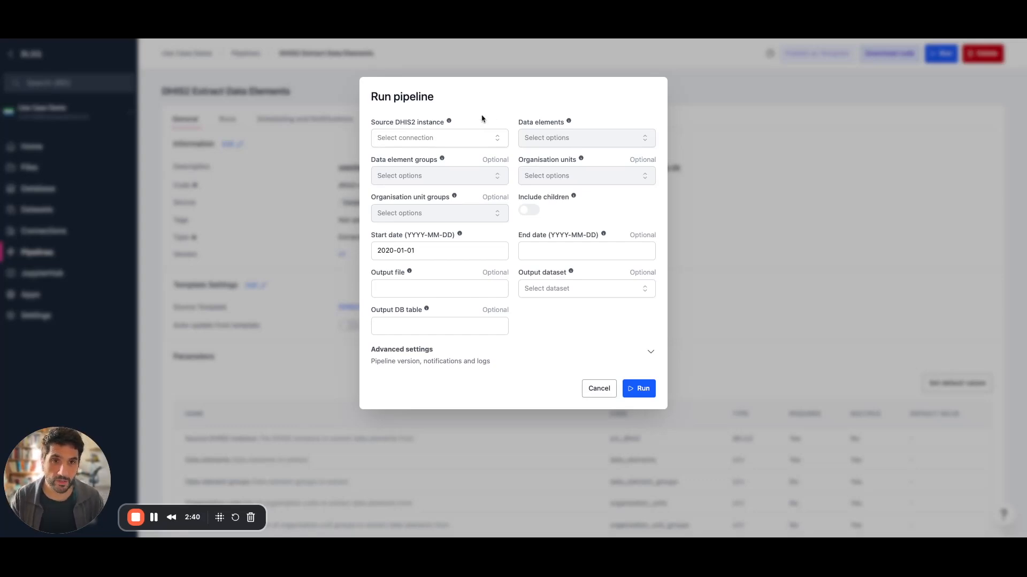
# Set the source instance to DHIS2 Play and add ANC 1st visit as a data element.
pyautogui.click(495, 138)
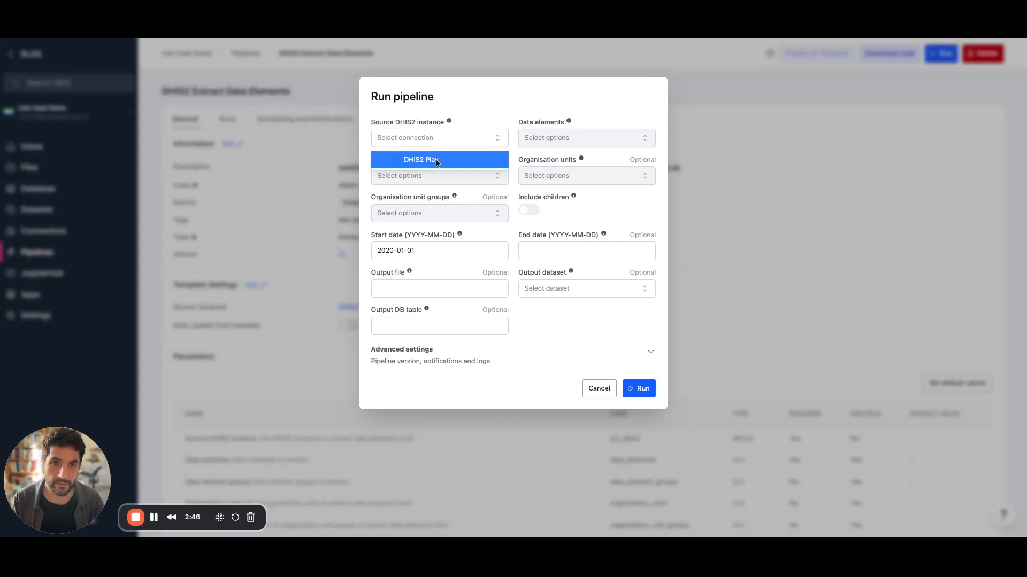
pyautogui.click(444, 159)
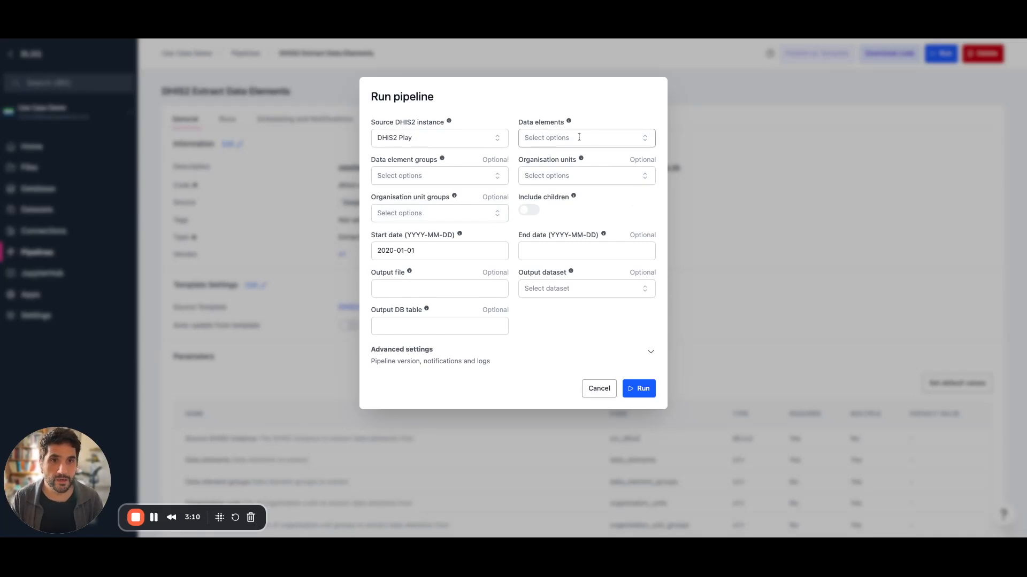
pyautogui.click(645, 139)
pyautogui.write('anc')
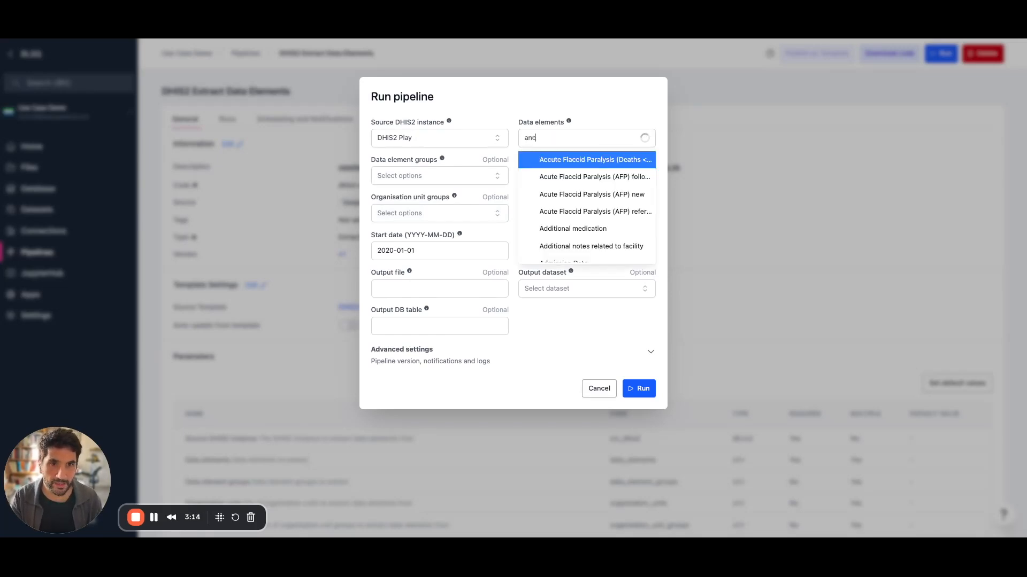
pyautogui.write('1')
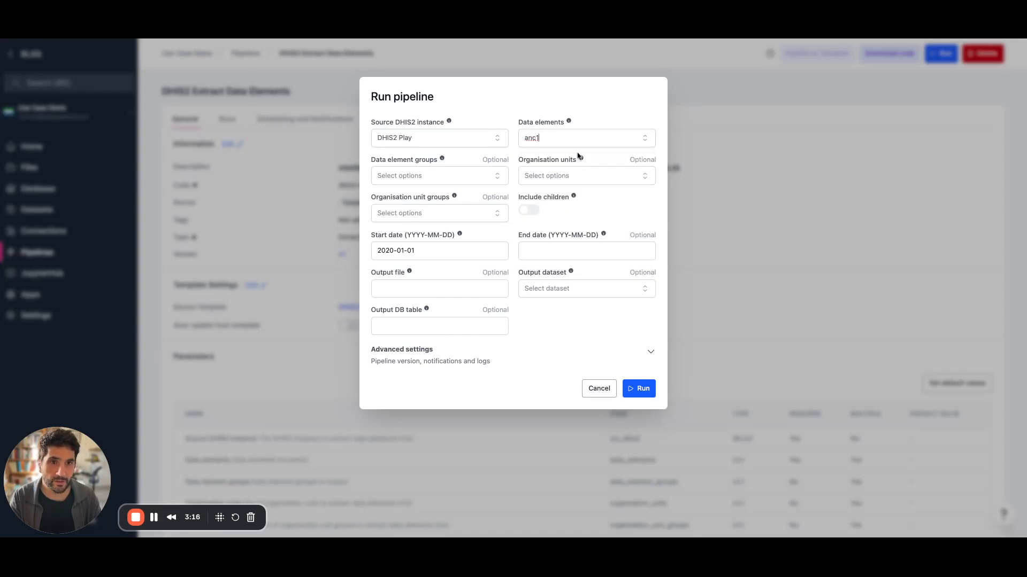
pyautogui.click(571, 178)
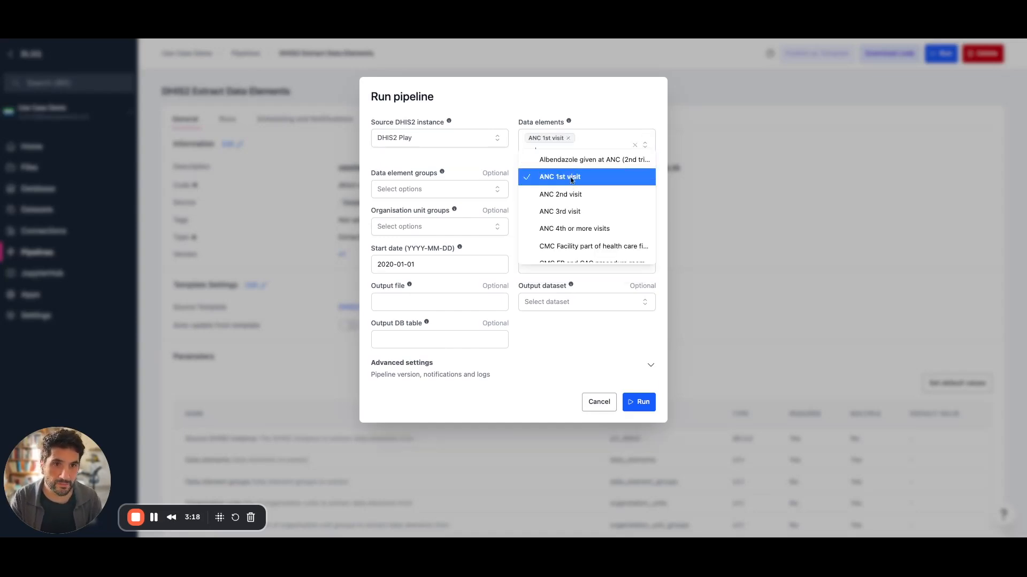
pyautogui.click(583, 147)
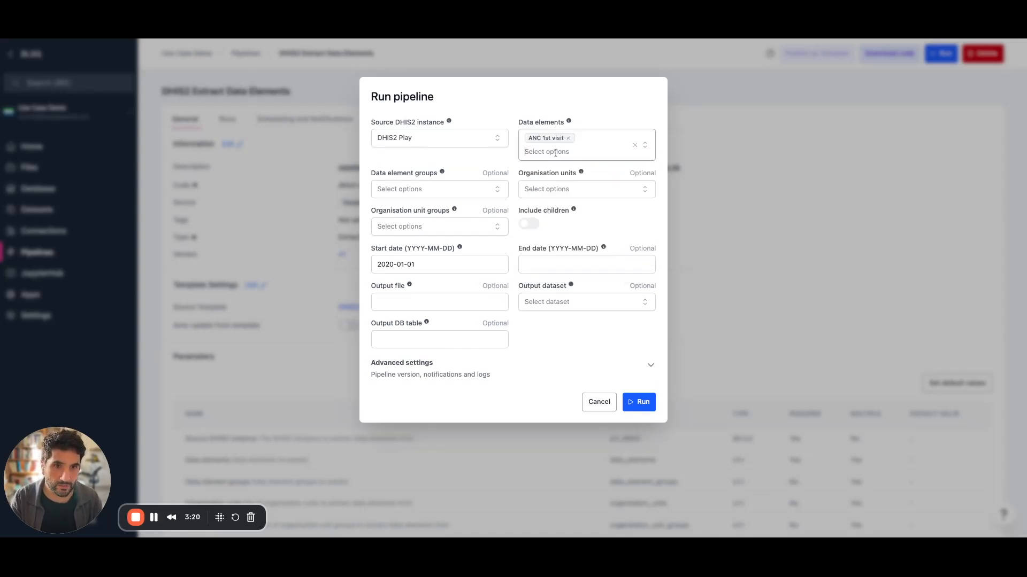
# Add Low birth weight in community, Low birth weight in PHU and Live births to the data elements.
pyautogui.write('low')
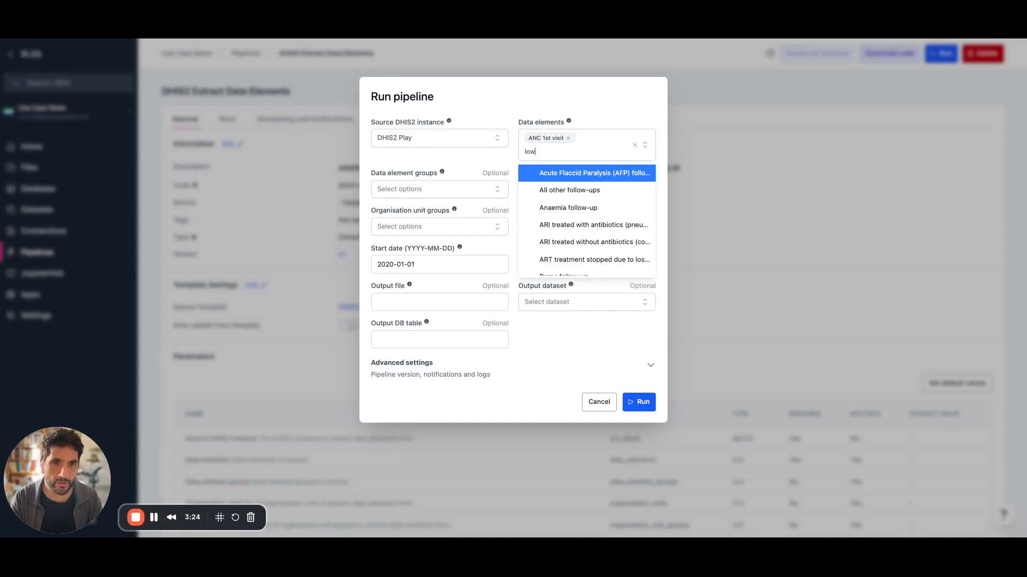
pyautogui.write(' bi')
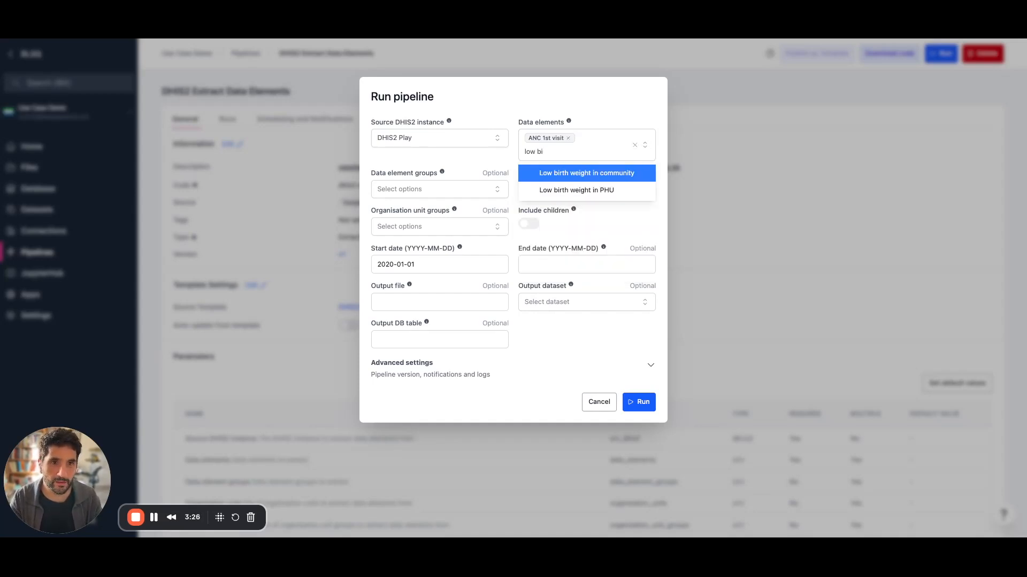
pyautogui.press('BackSpace')
pyautogui.press('BackSpace')
pyautogui.write('weig')
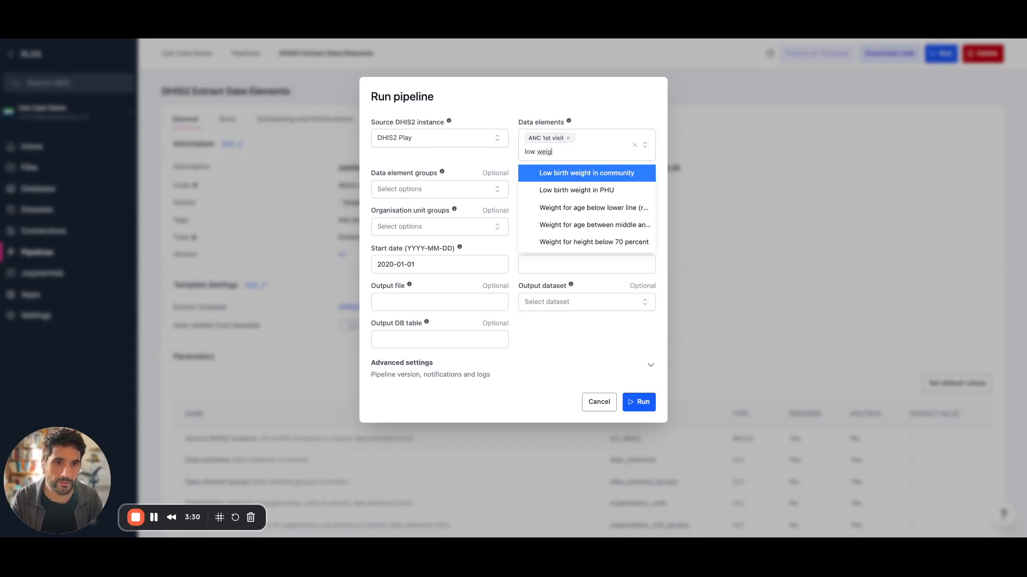
pyautogui.click(564, 176)
pyautogui.click(565, 187)
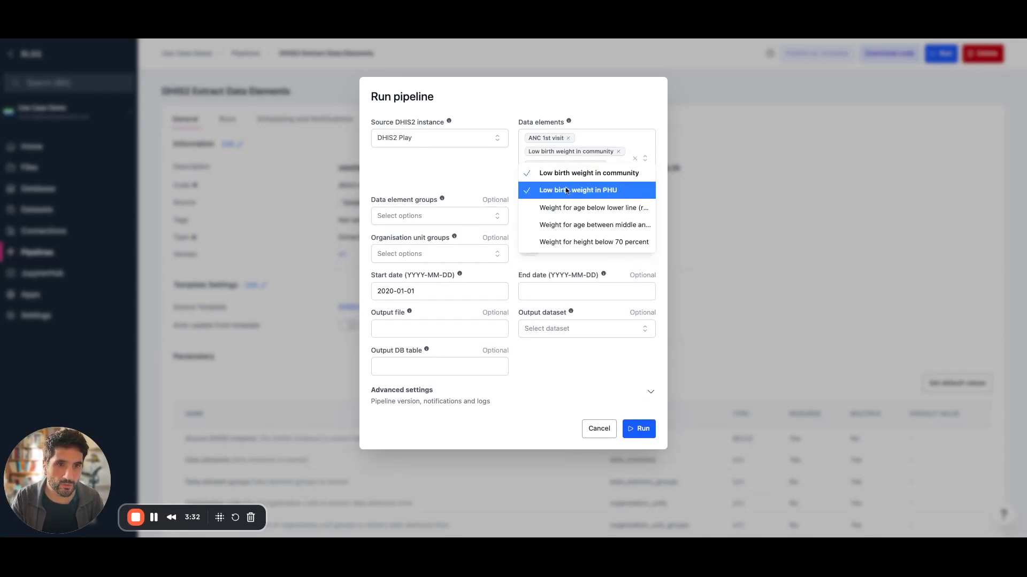
pyautogui.click(608, 159)
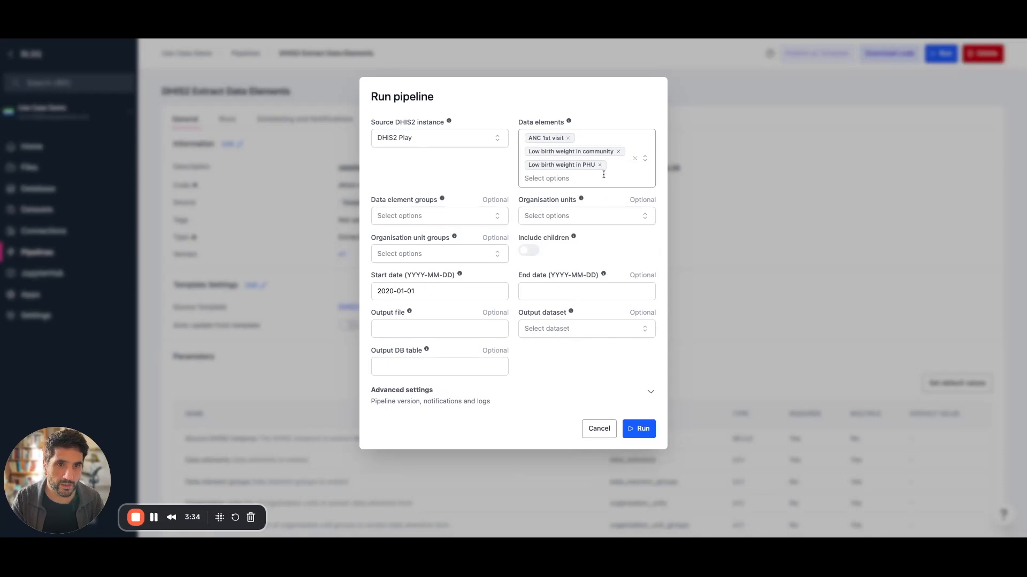
pyautogui.click(593, 178)
pyautogui.write('liver')
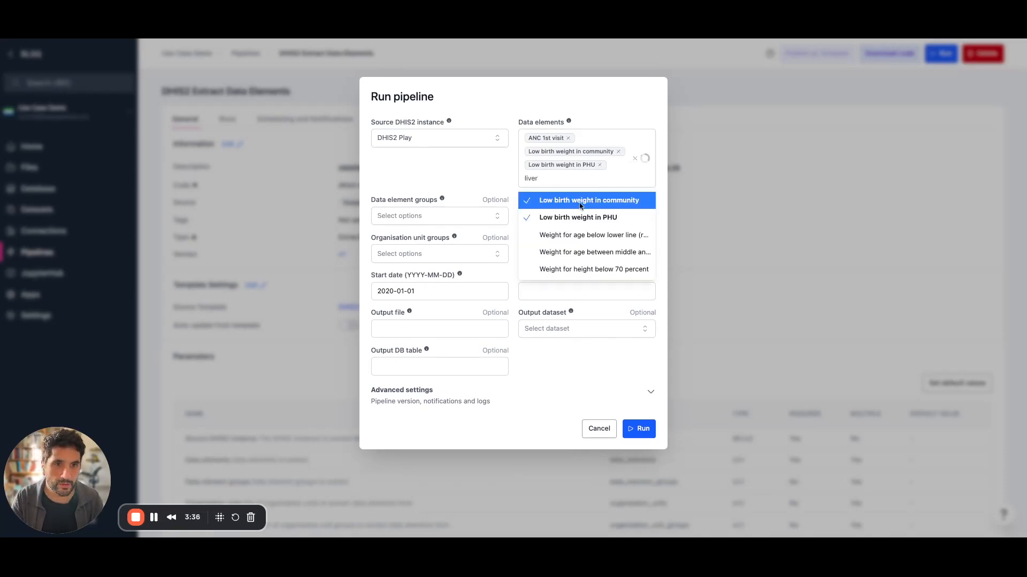
pyautogui.write(' bi')
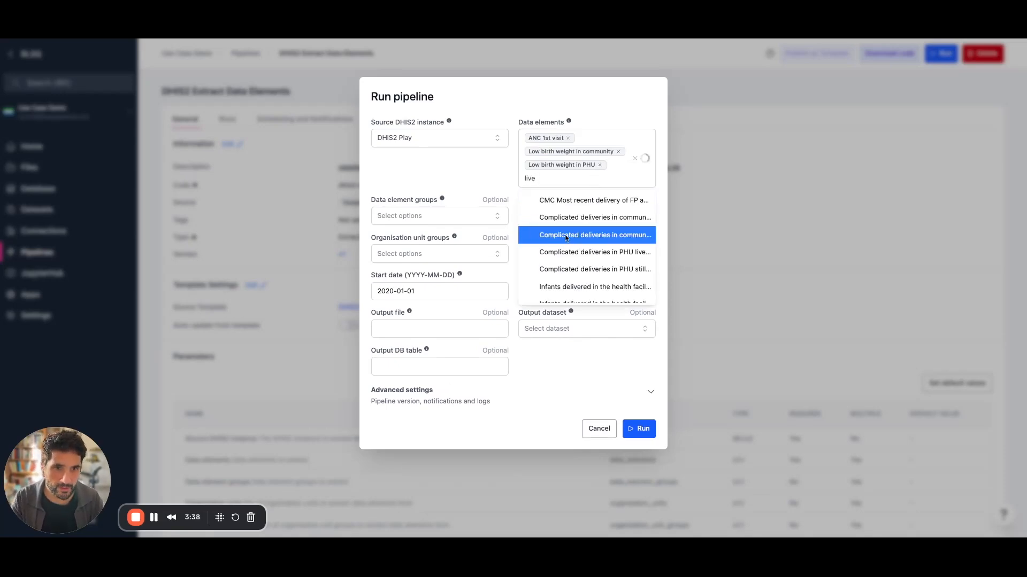
pyautogui.press('Down')
pyautogui.press('Down')
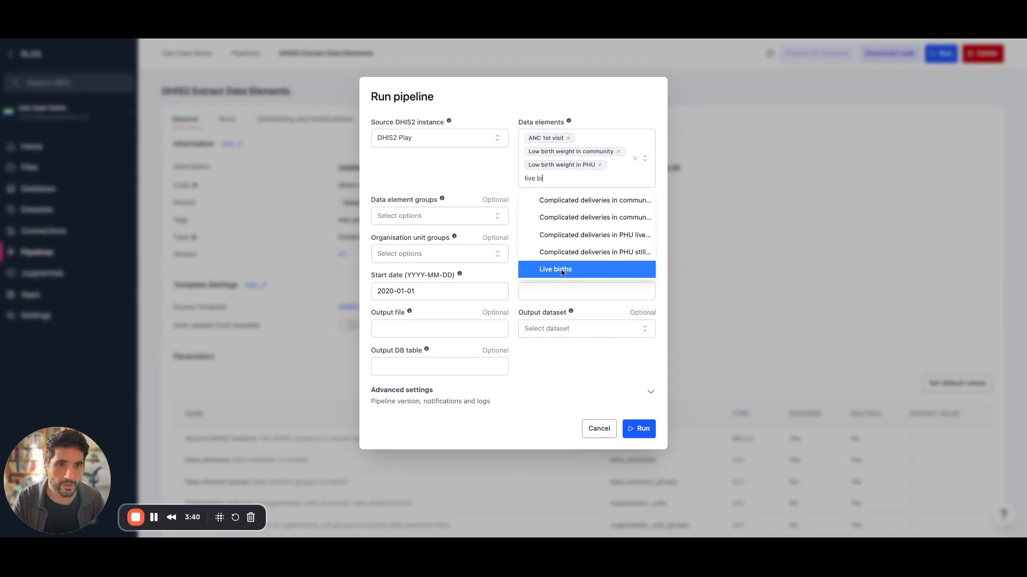
pyautogui.press('Return')
pyautogui.click(616, 186)
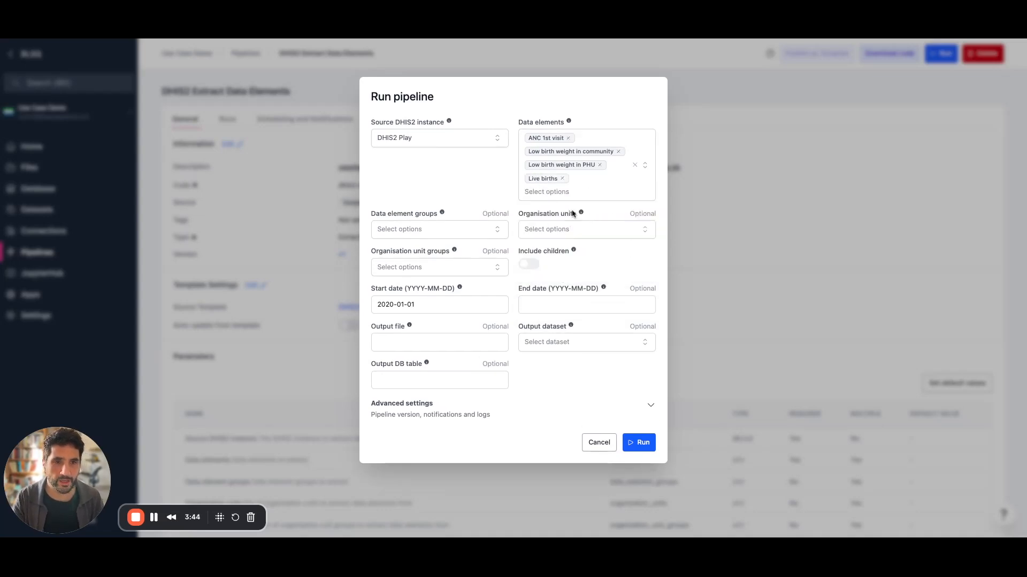
# Choose Sierra Leone as the organisation unit, including its child units.
pyautogui.click(645, 234)
pyautogui.write('sier')
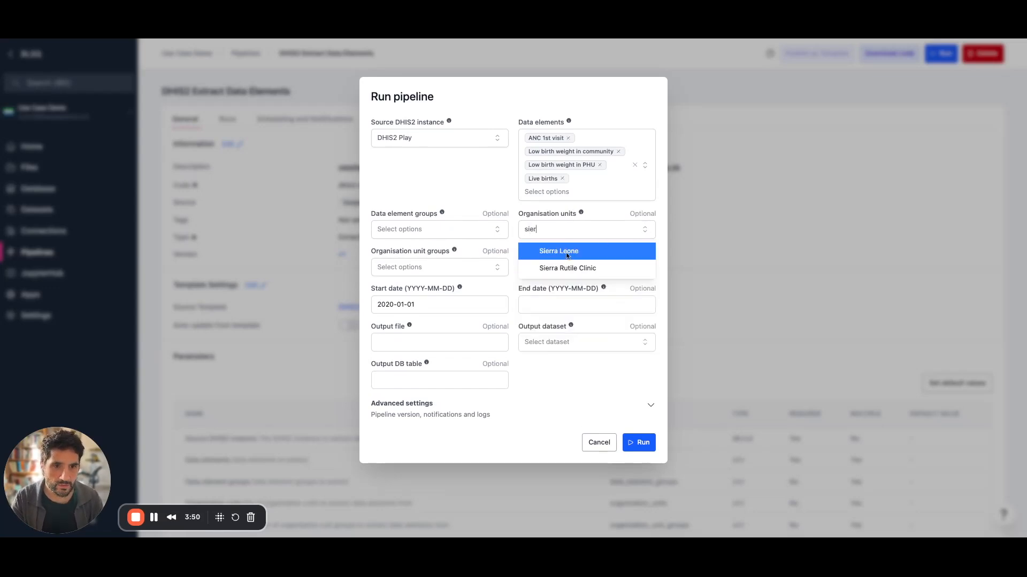
pyautogui.click(567, 256)
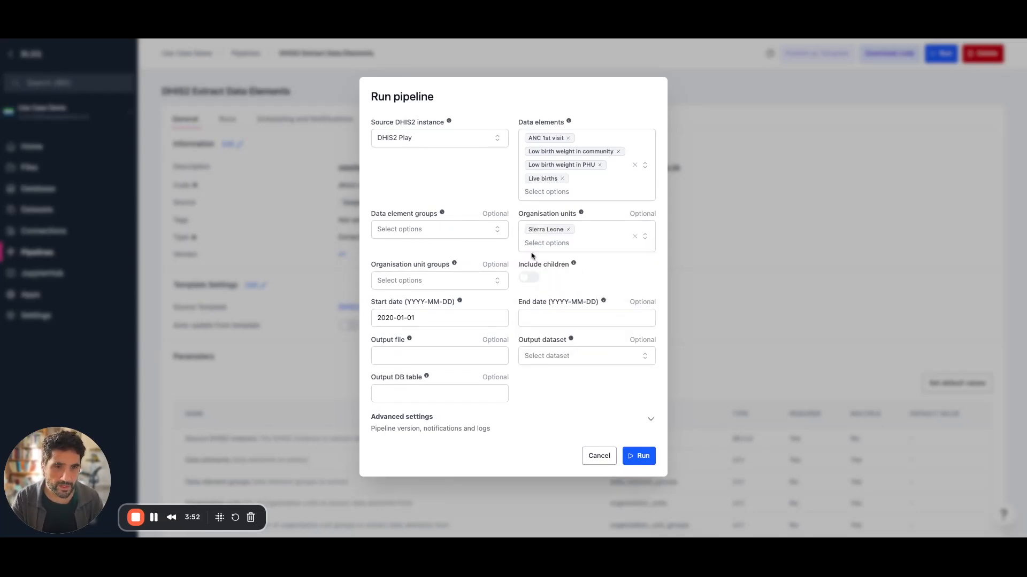
pyautogui.click(527, 278)
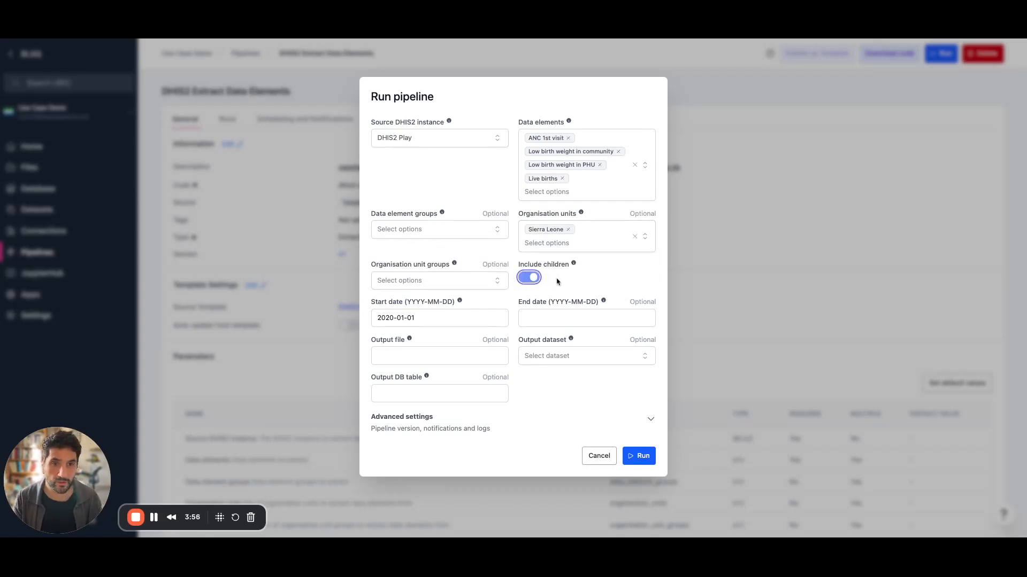
# Set the extraction period from 2024-01-01 to 2024-12-31.
pyautogui.click(399, 319)
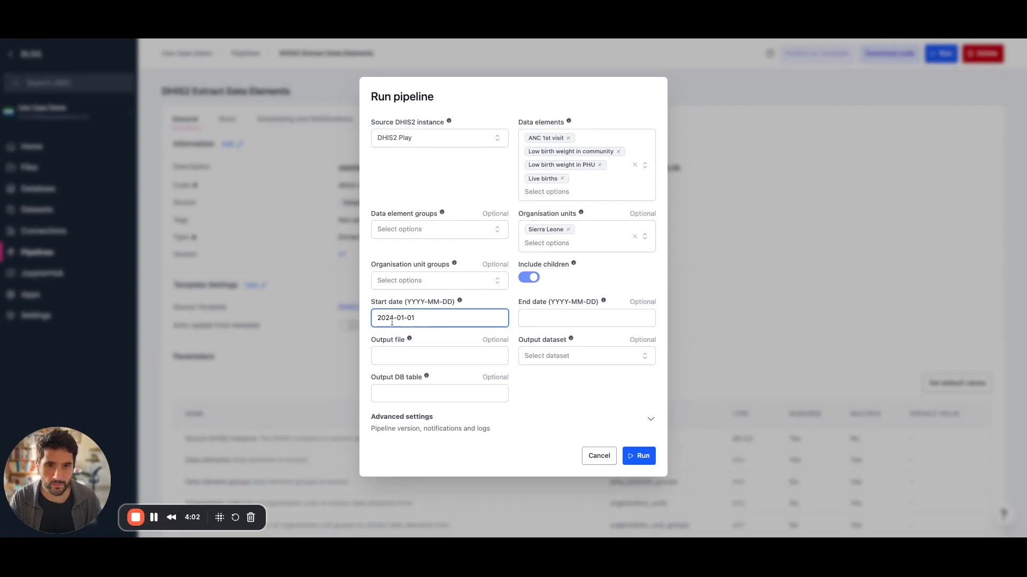
pyautogui.moveTo(422, 316); pyautogui.dragTo(370, 320)
pyautogui.hotkey('ctrl', 'c')
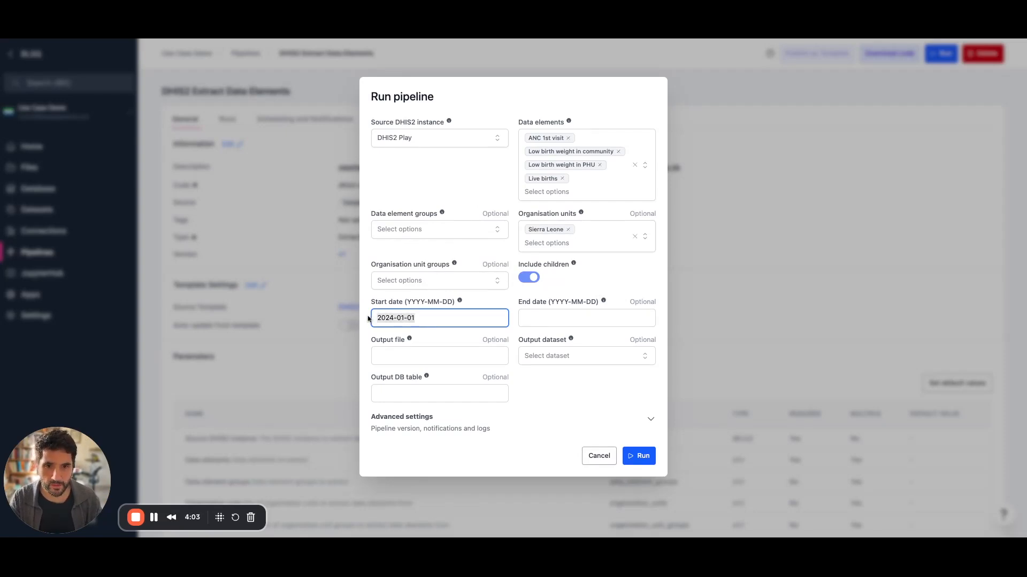
pyautogui.click(546, 322)
pyautogui.hotkey('ctrl', 'v')
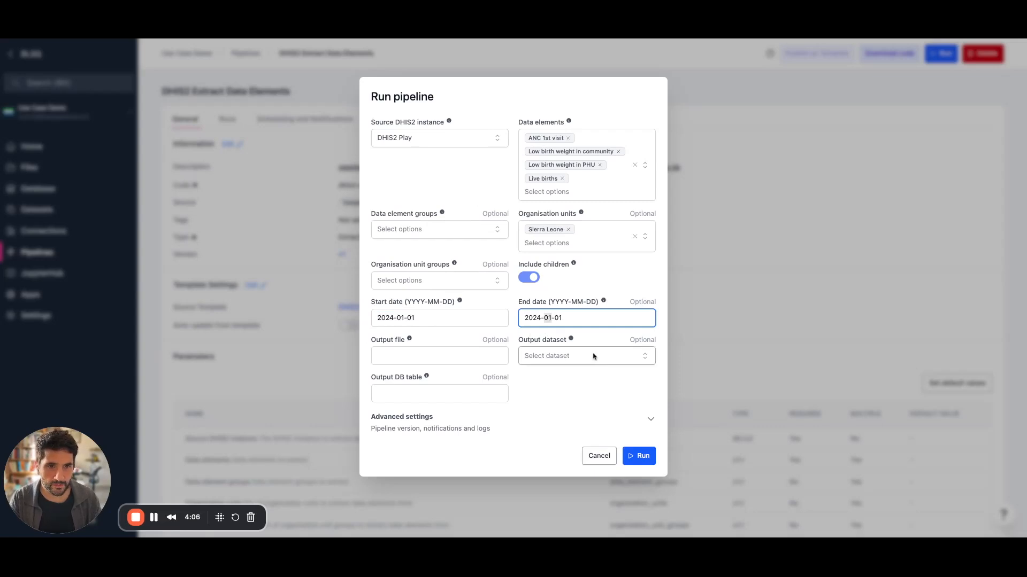
pyautogui.press('Right')
pyautogui.press('BackSpace')
pyautogui.press('BackSpace')
pyautogui.write('12')
pyautogui.press('Right')
pyautogui.press('Right')
pyautogui.press('Right')
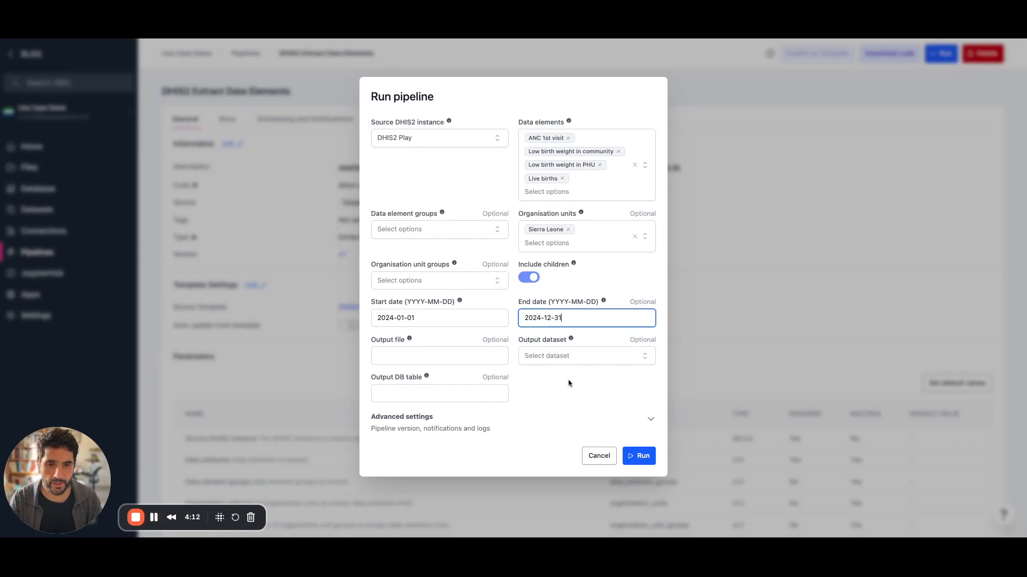
# Set the output database table to dhis2 and launch the run.
pyautogui.click(449, 389)
pyautogui.write('dhis2')
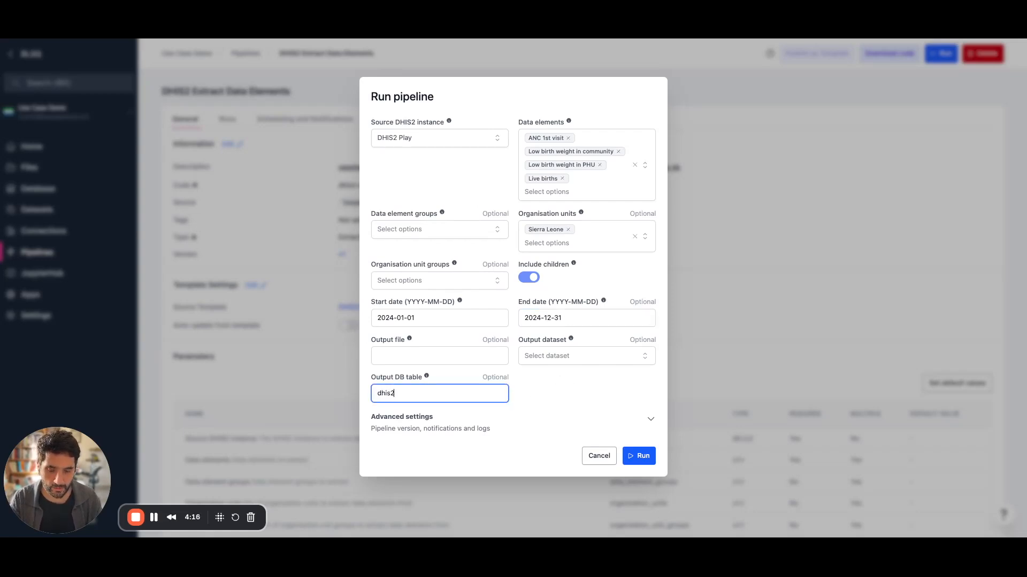
pyautogui.click(558, 401)
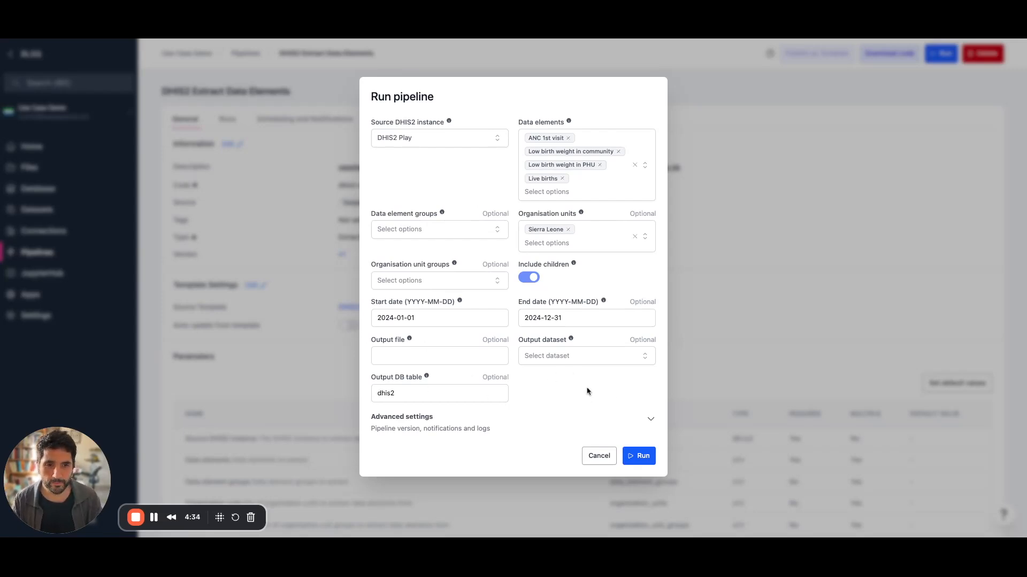
pyautogui.click(641, 456)
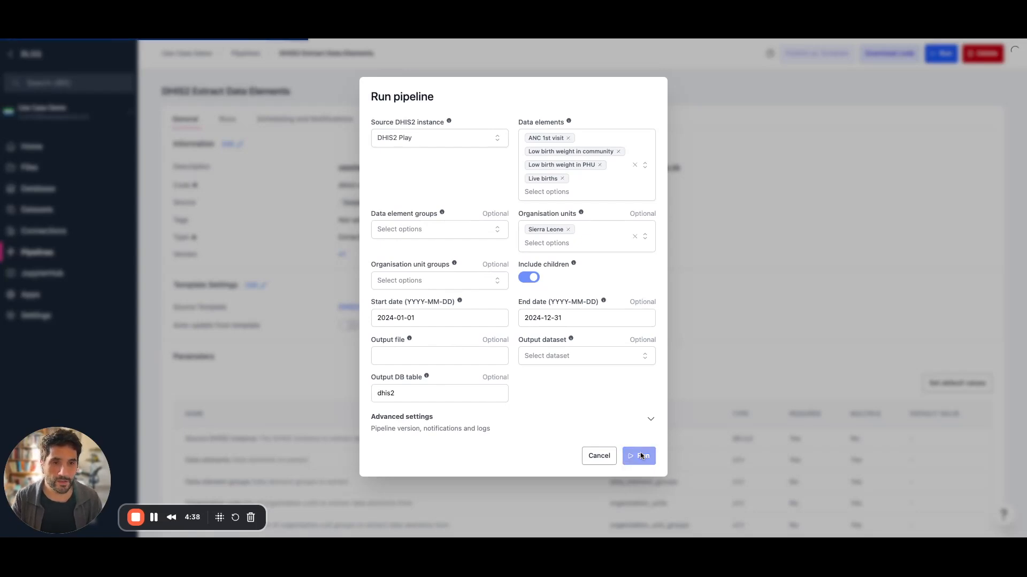
# Find the run message reporting 43746 extracted data values.
pyautogui.scroll(-3, 444, 373)
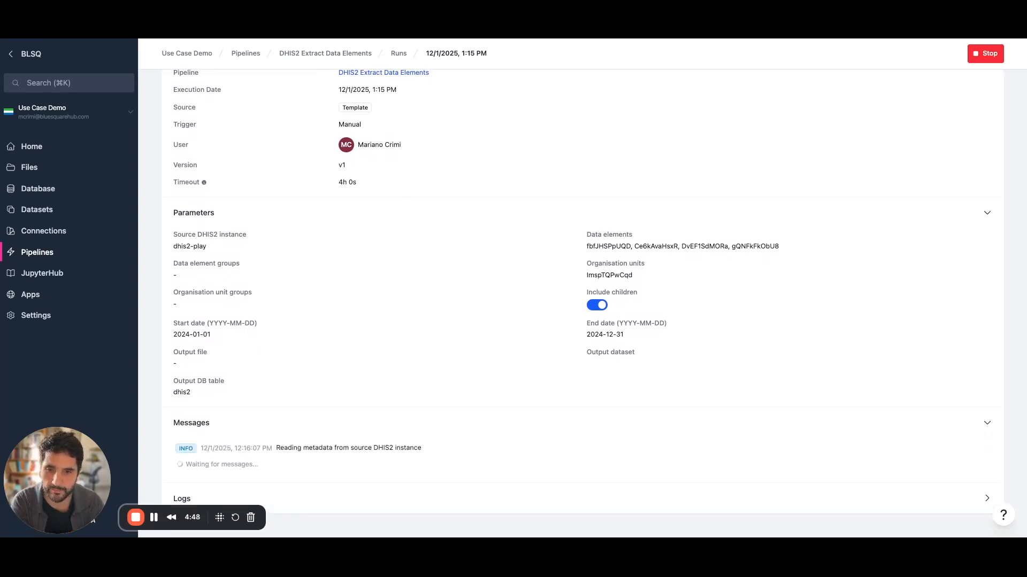
pyautogui.scroll(-1, 348, 383)
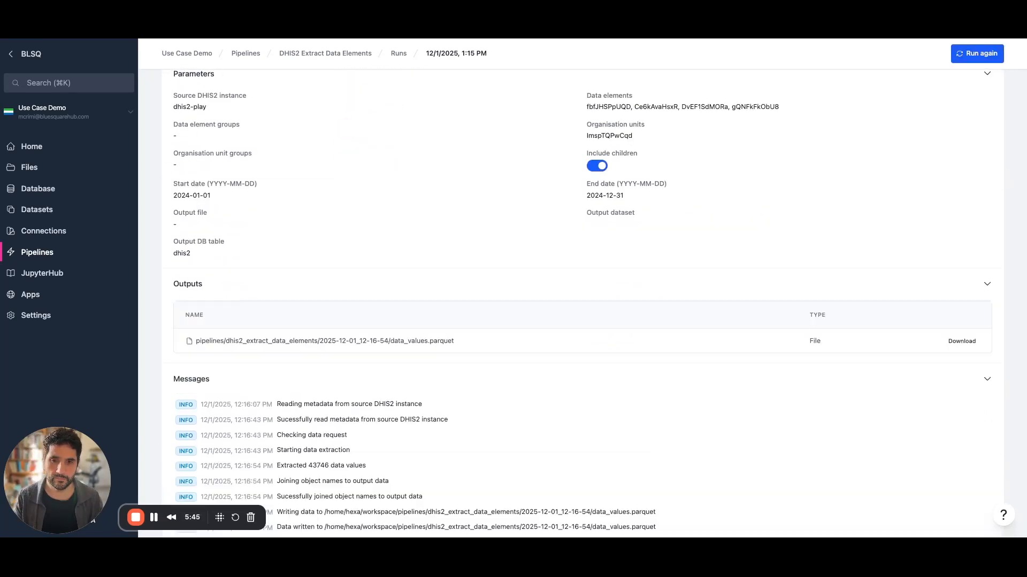
pyautogui.scroll(-2, 582, 303)
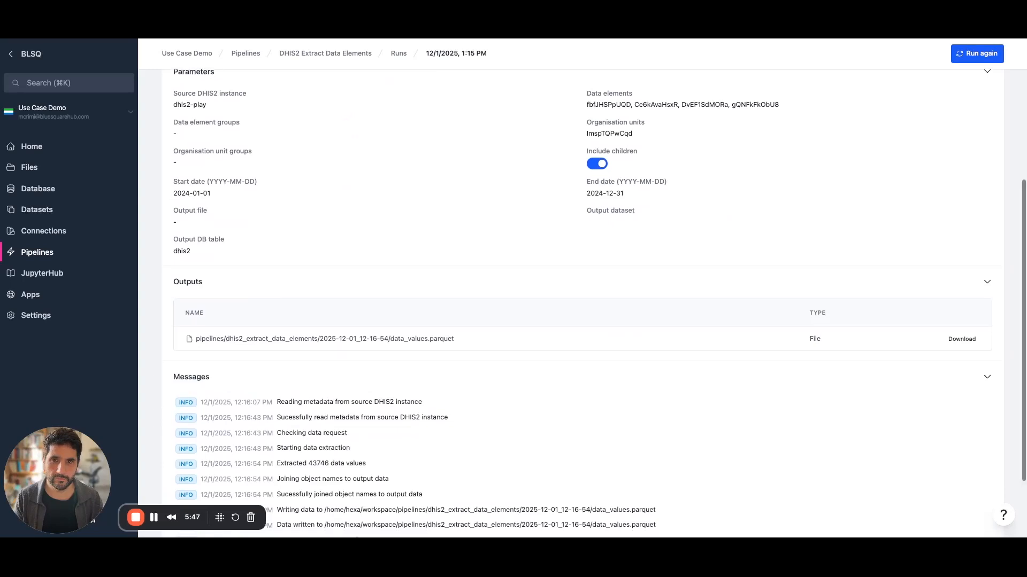
pyautogui.scroll(3, 582, 303)
pyautogui.scroll(3, 431, 340)
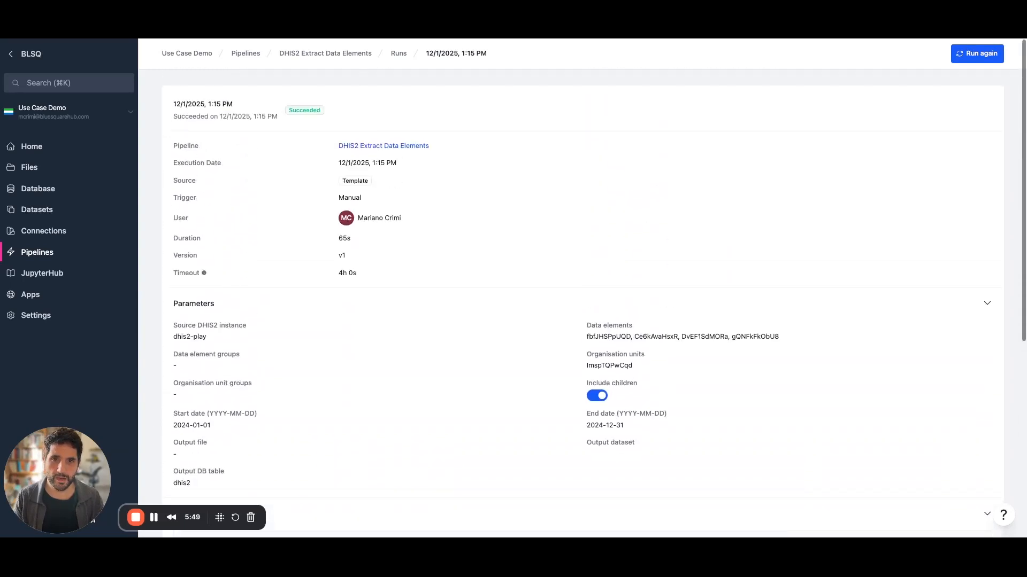
pyautogui.scroll(-6, 431, 340)
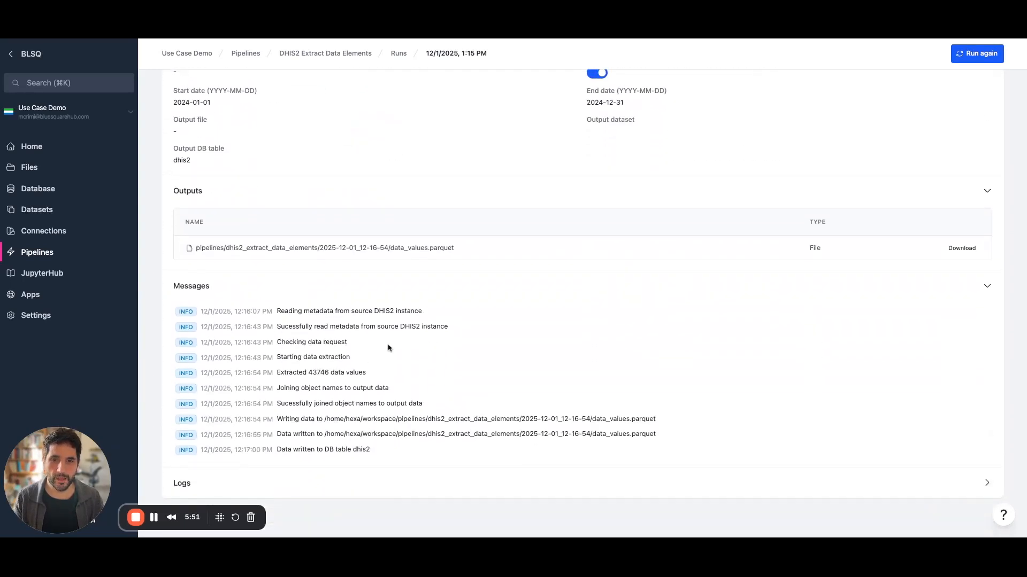
pyautogui.moveTo(373, 380); pyautogui.dragTo(276, 375)
pyautogui.click(320, 381)
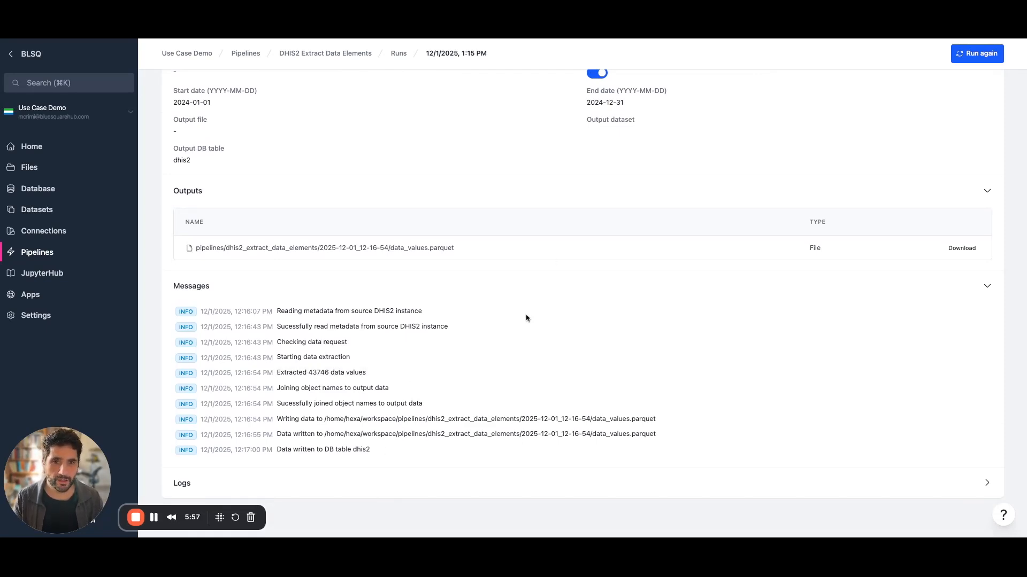
# Highlight the message confirming the data was written to DB table dhis2.
pyautogui.scroll(1, 528, 319)
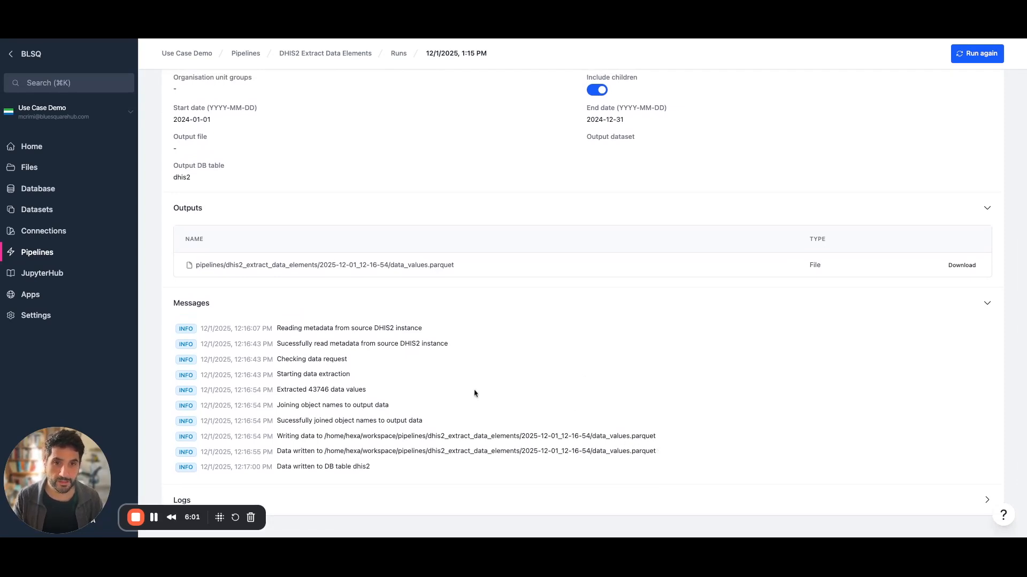
pyautogui.scroll(3, 476, 393)
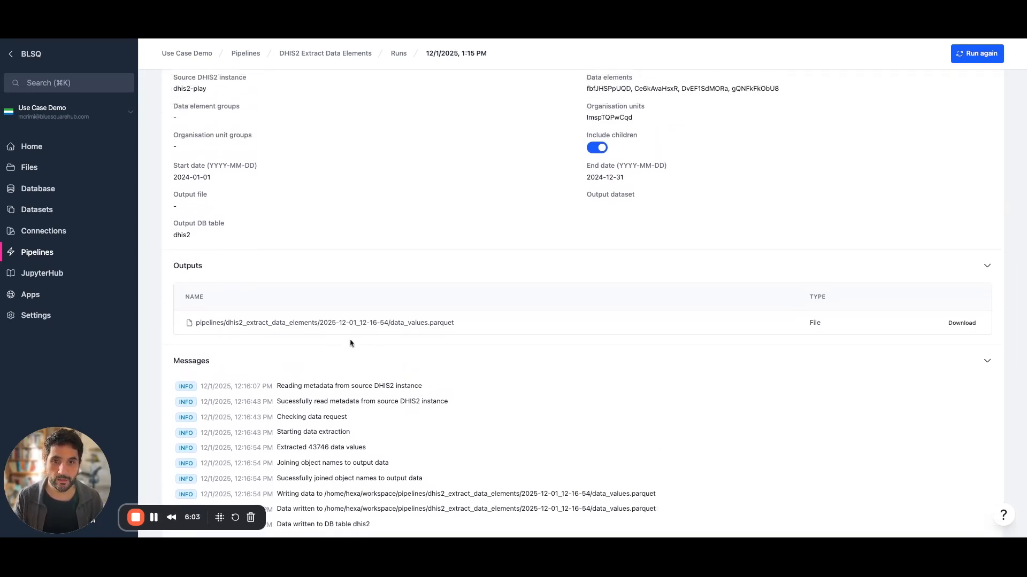
pyautogui.scroll(-4, 441, 458)
pyautogui.moveTo(380, 449); pyautogui.dragTo(276, 450)
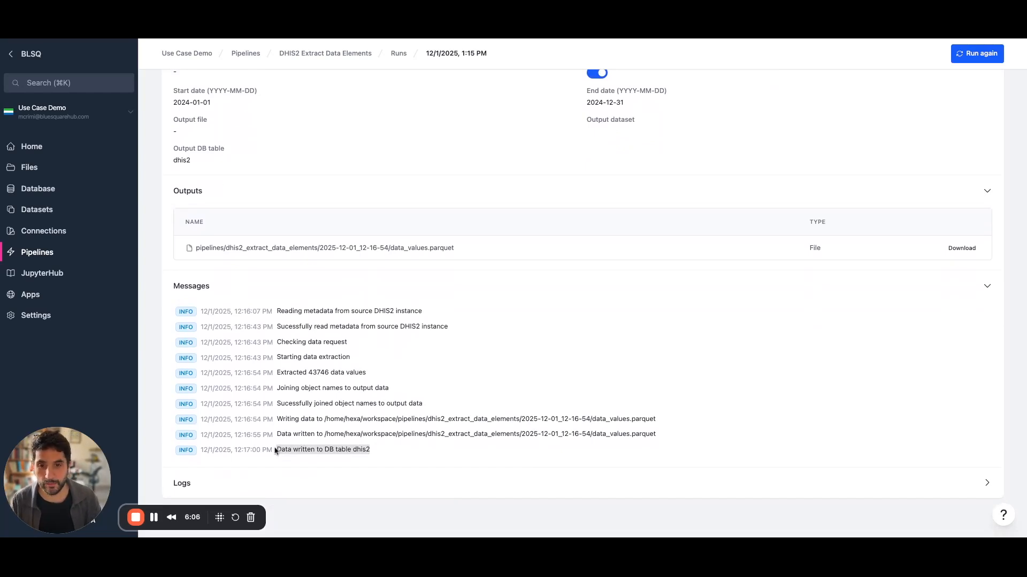
pyautogui.click(384, 452)
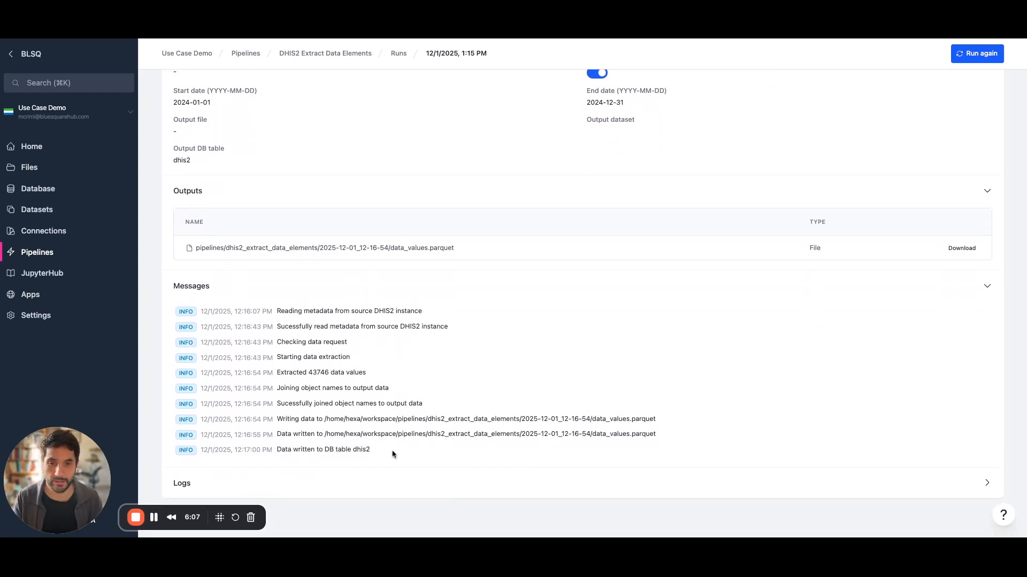
# Open the dhis2 table in the workspace database, scroll across its columns and view the next page.
pyautogui.click(44, 191)
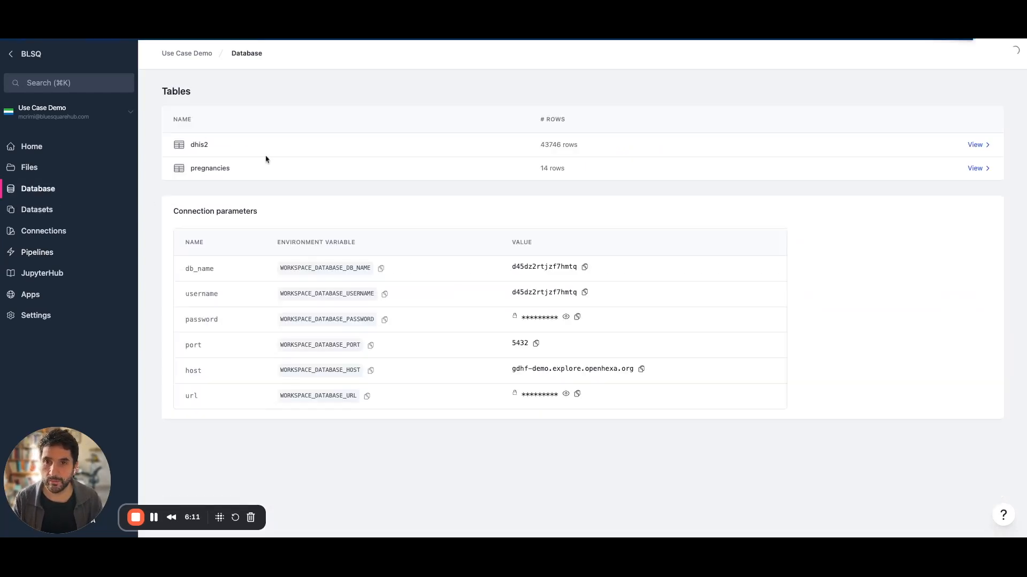
pyautogui.click(199, 146)
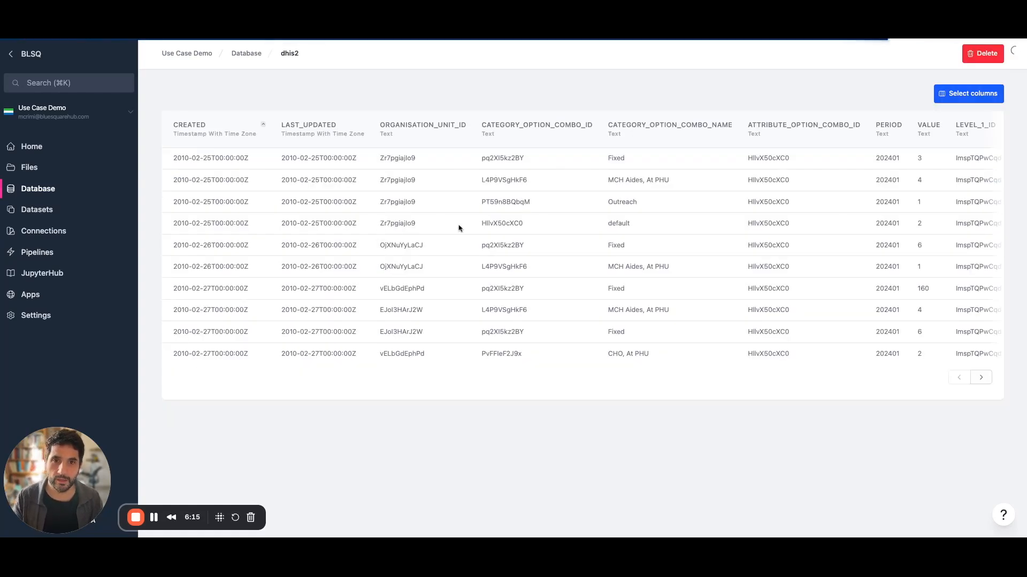
pyautogui.hscroll(1, 543, 275)
pyautogui.hscroll(10, 543, 276)
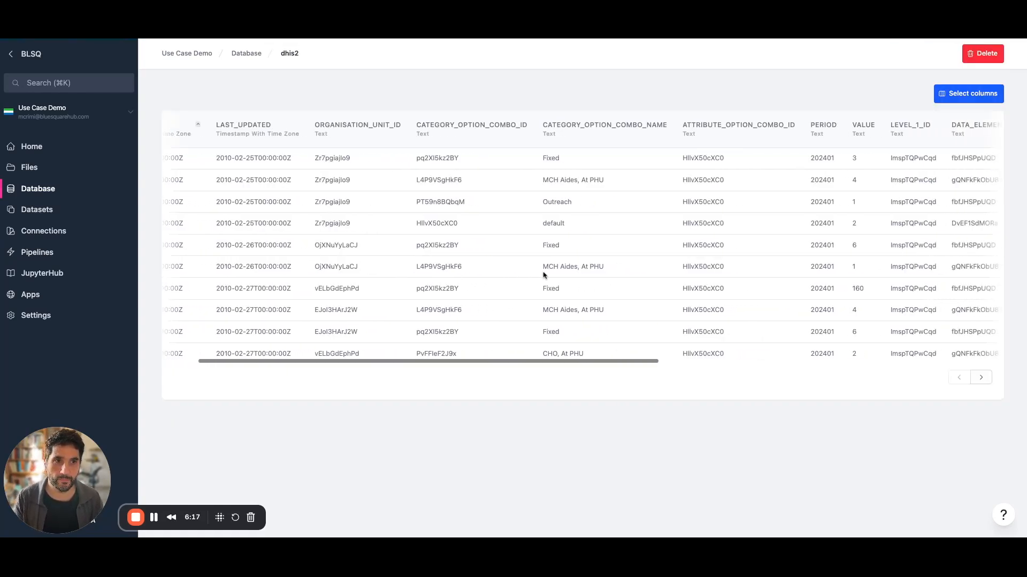
pyautogui.hscroll(8, 544, 275)
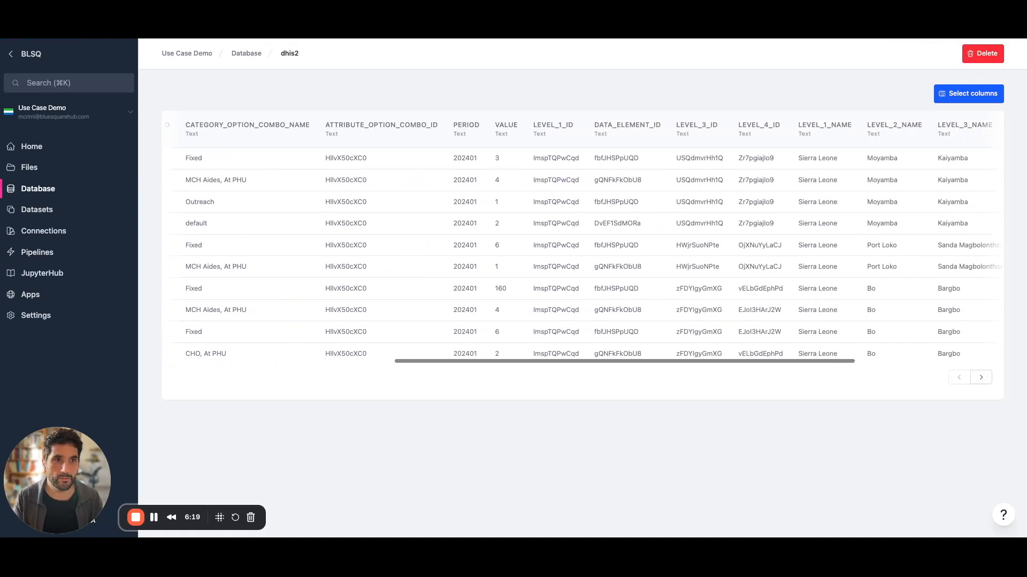
pyautogui.hscroll(2, 591, 267)
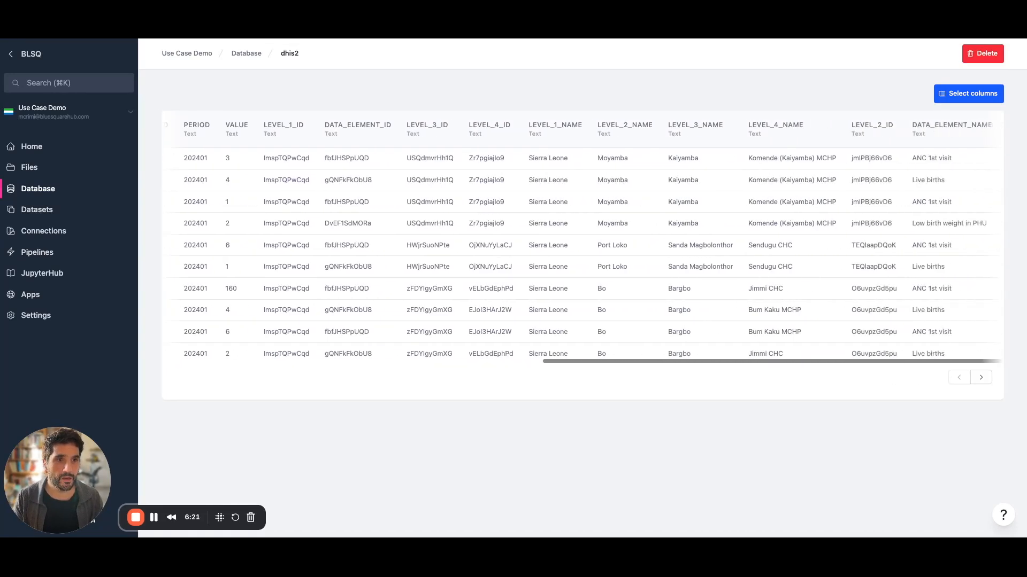
pyautogui.hscroll(1, 717, 263)
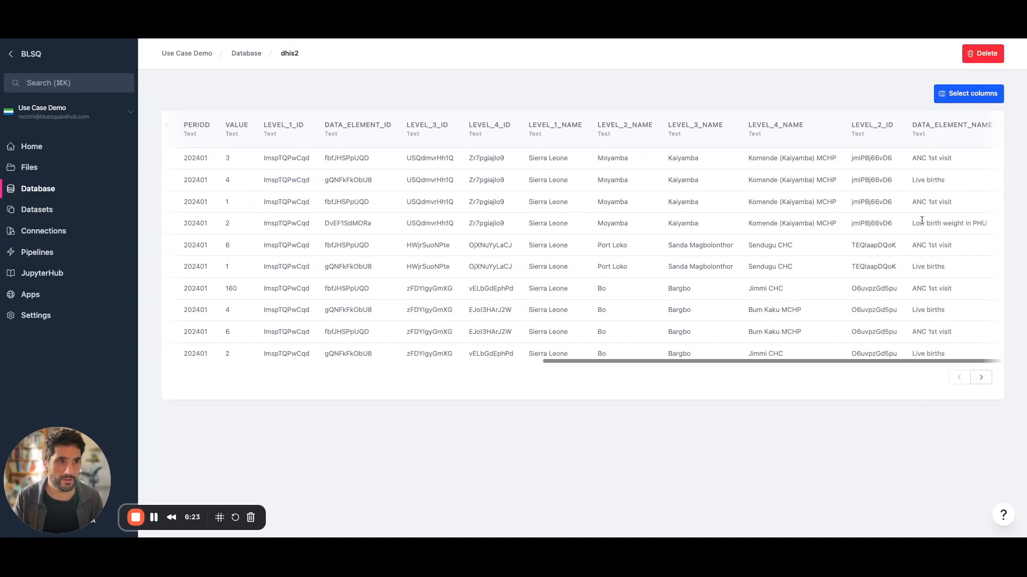
pyautogui.click(980, 377)
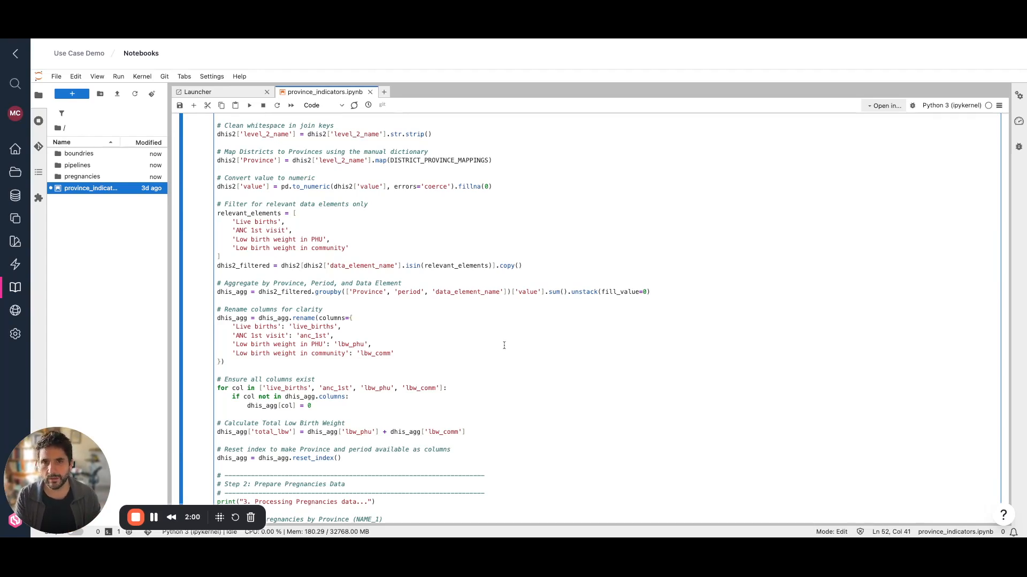
pyautogui.scroll(-1, 508, 342)
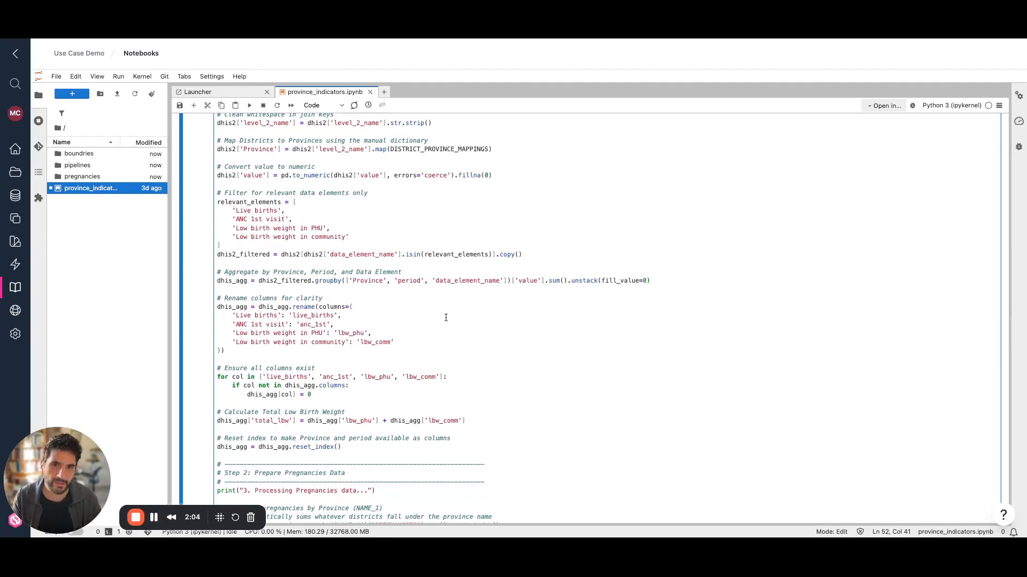
pyautogui.scroll(-3, 449, 321)
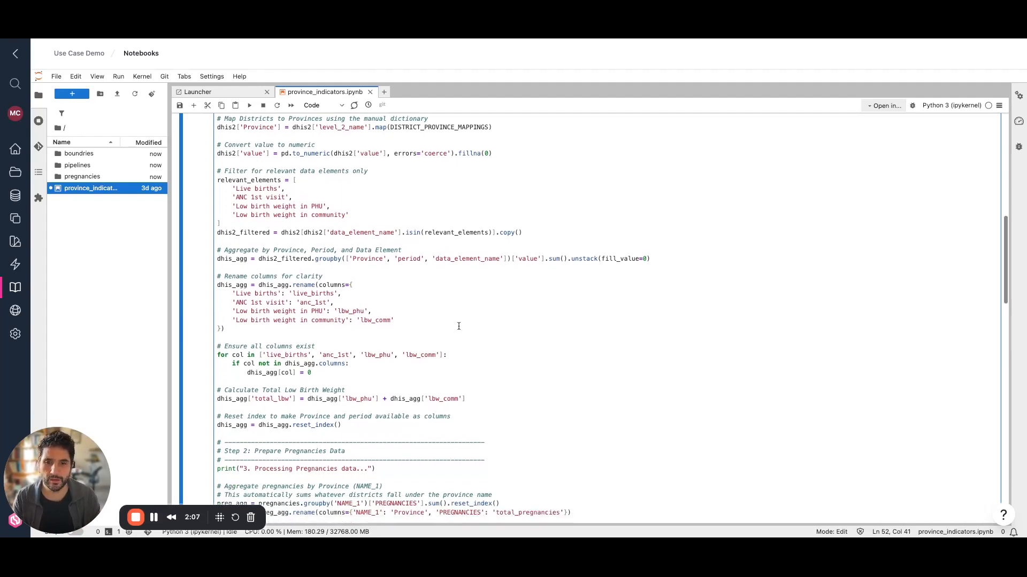
pyautogui.scroll(-4, 461, 346)
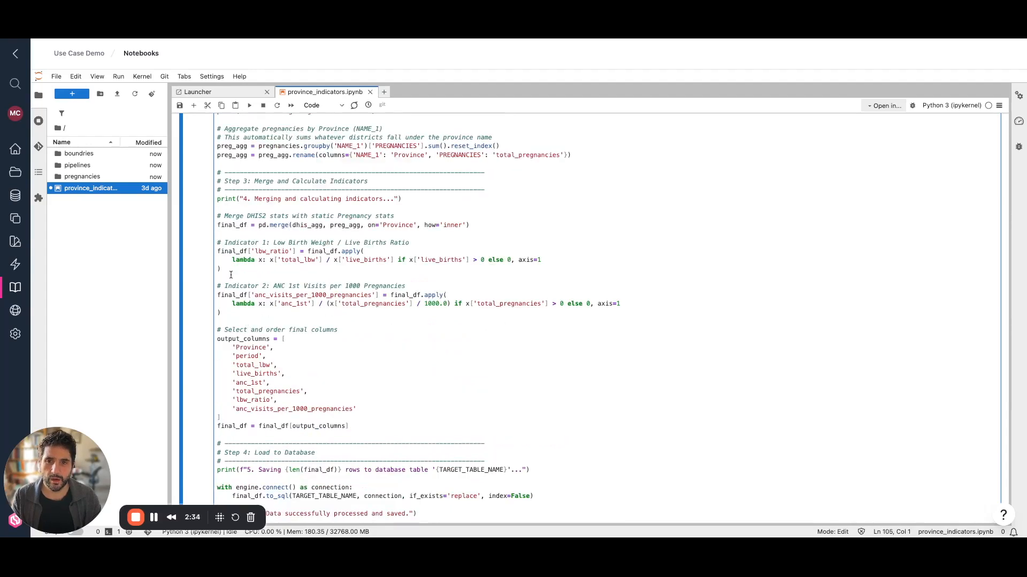
pyautogui.moveTo(230, 274); pyautogui.dragTo(209, 244)
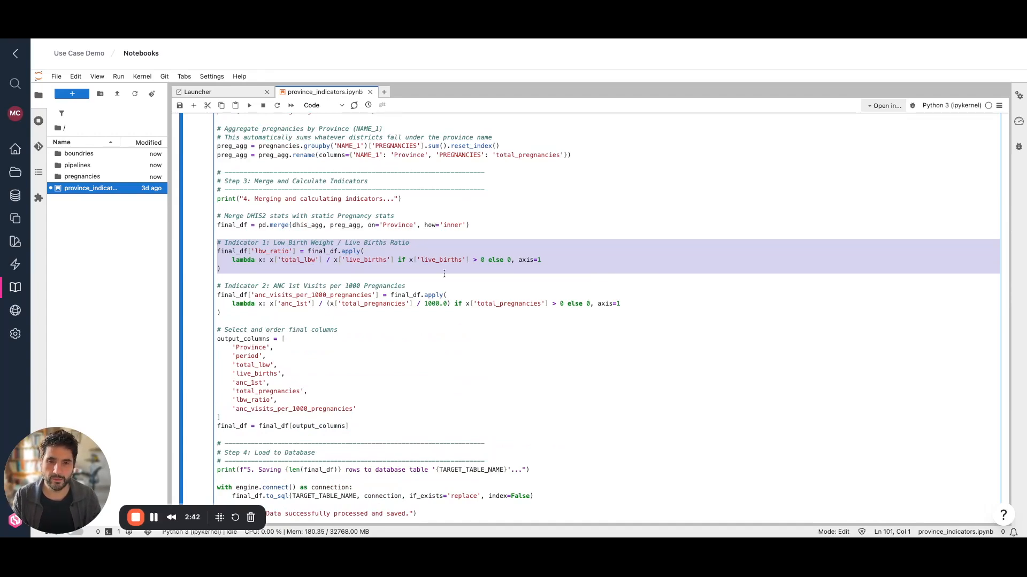
pyautogui.click(526, 283)
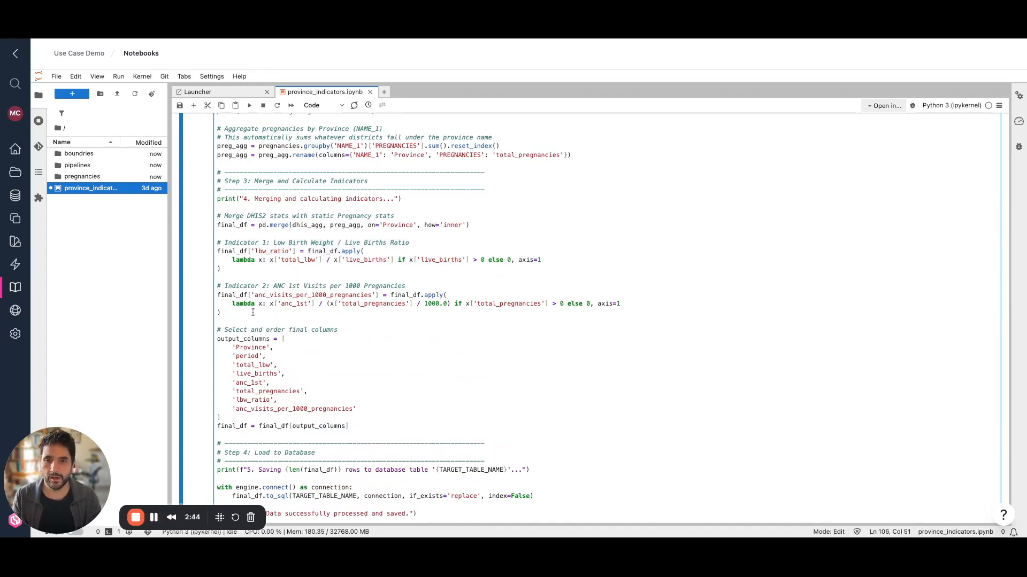
pyautogui.moveTo(242, 322); pyautogui.dragTo(213, 288)
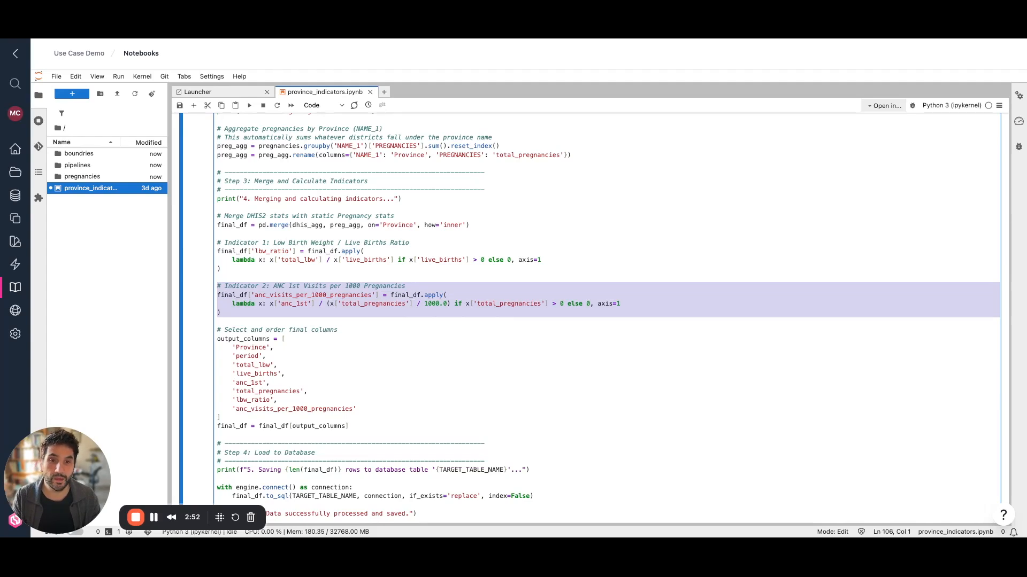
pyautogui.click(585, 314)
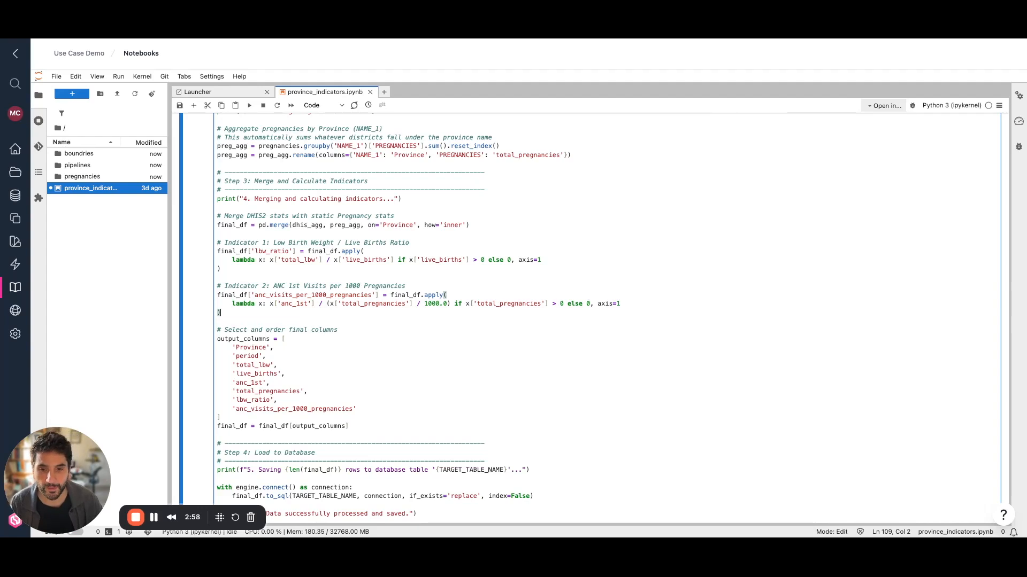
pyautogui.scroll(1, 495, 291)
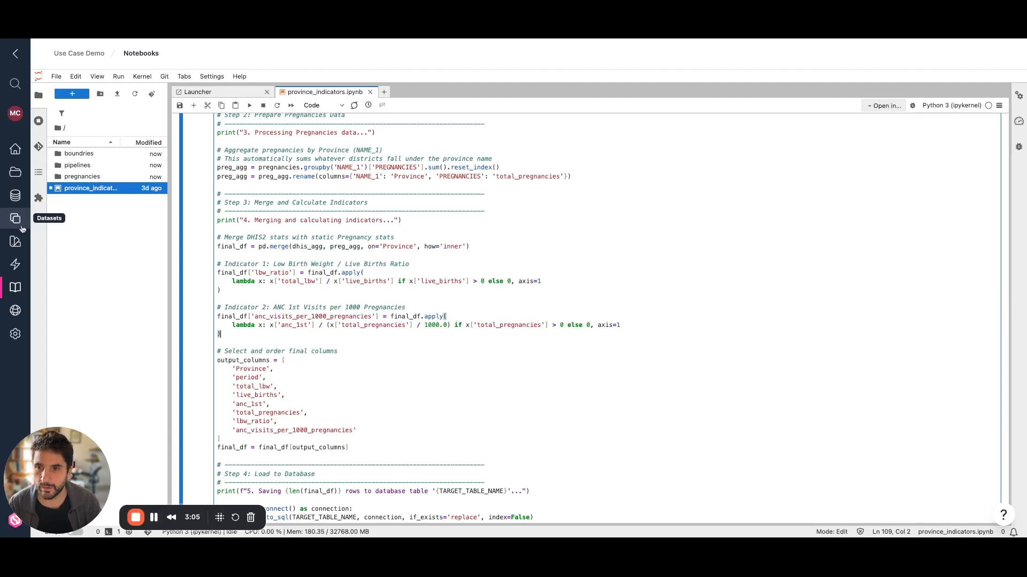
# Create a notebook pipeline 'Indicators Calculation' of type Transformation using province_indicators.ipynb.
pyautogui.click(15, 263)
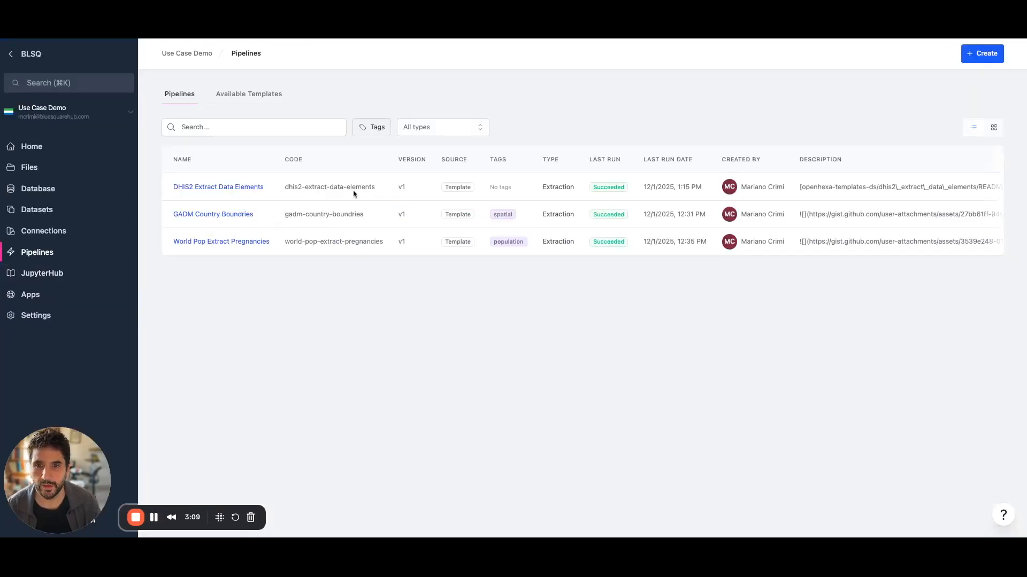
pyautogui.click(978, 59)
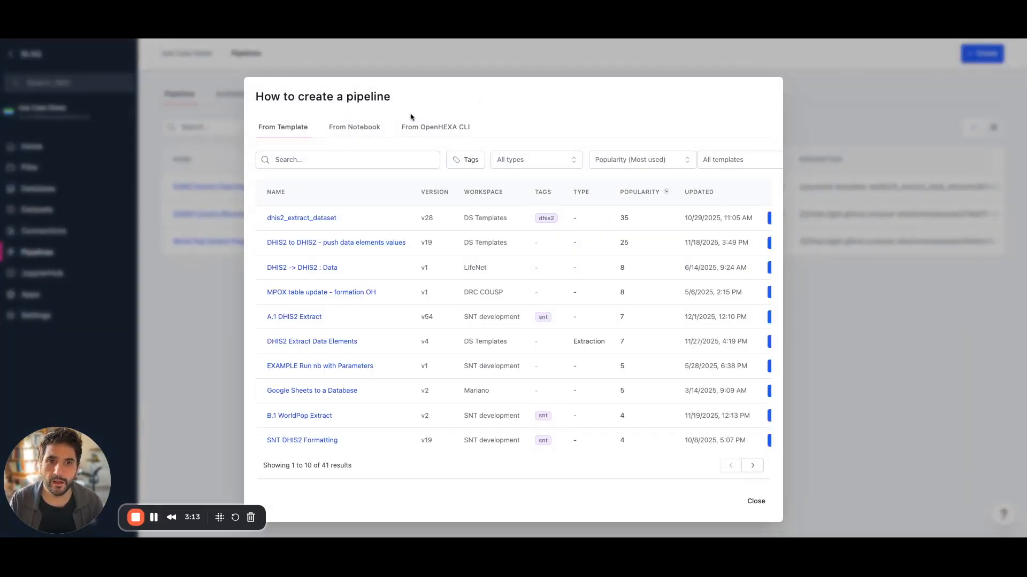
pyautogui.click(354, 128)
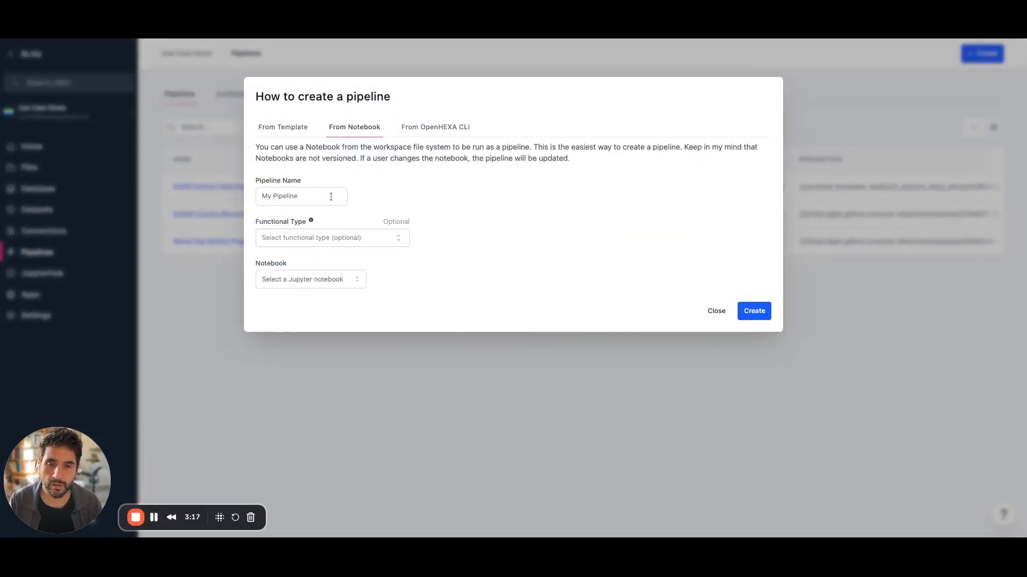
pyautogui.click(306, 196)
pyautogui.write('Indicators Ca')
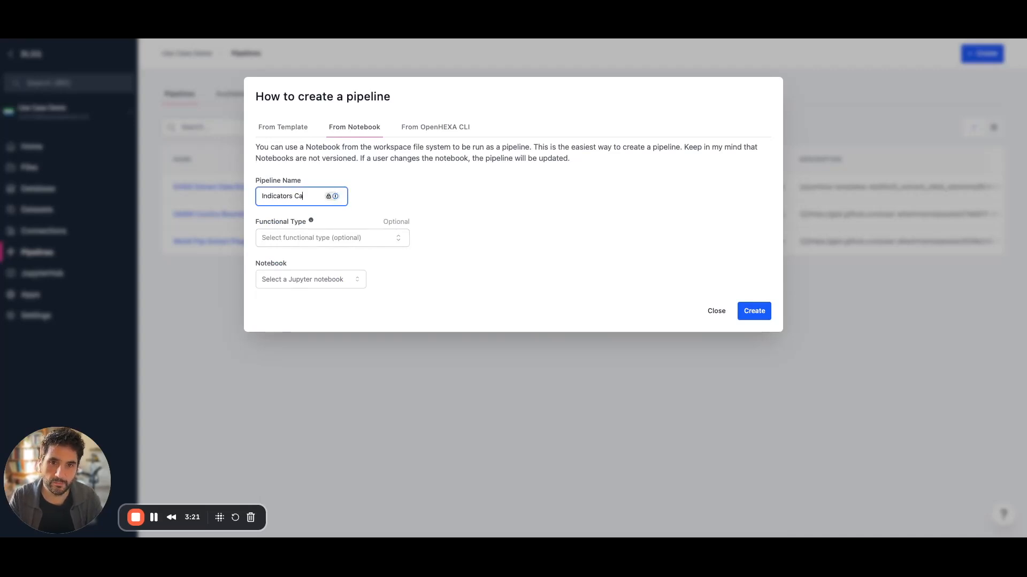
pyautogui.write('culation')
pyautogui.click(363, 242)
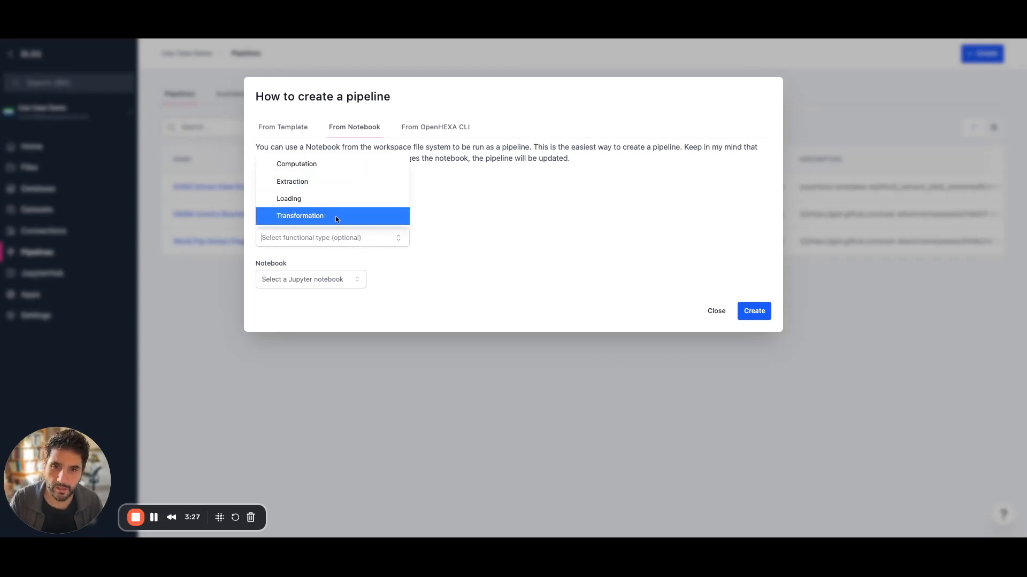
pyautogui.click(337, 217)
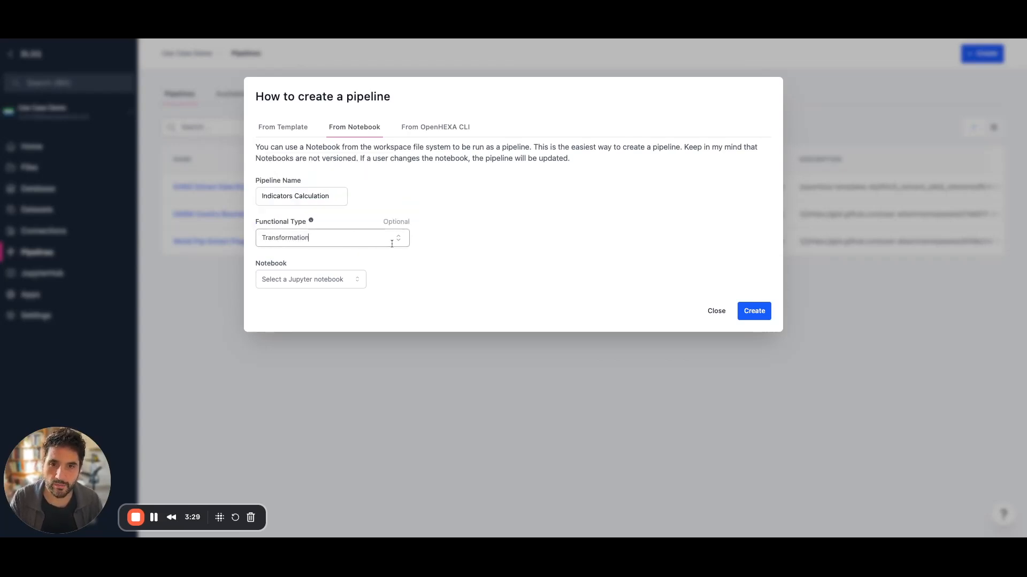
pyautogui.click(355, 278)
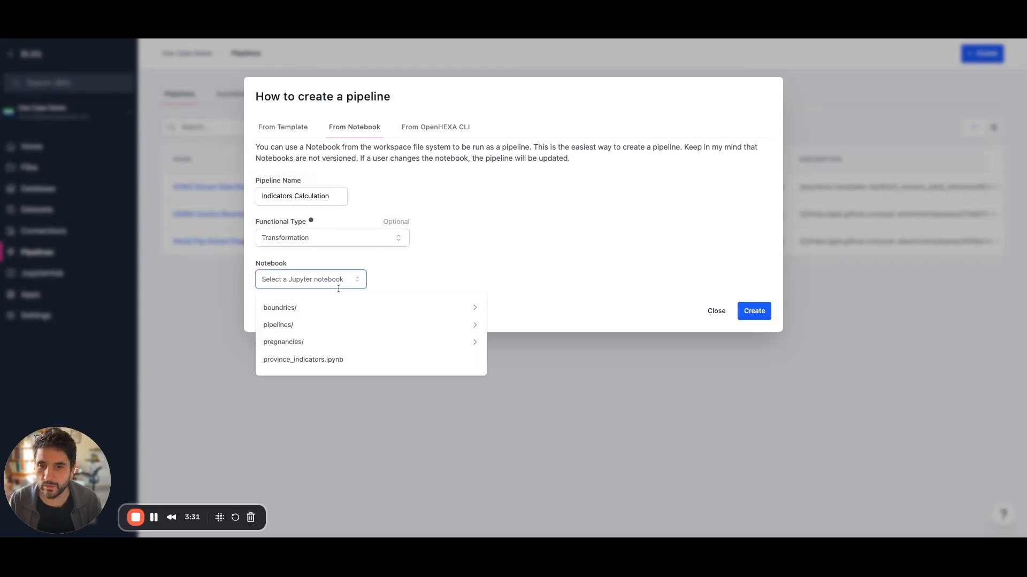
pyautogui.click(305, 361)
pyautogui.click(754, 315)
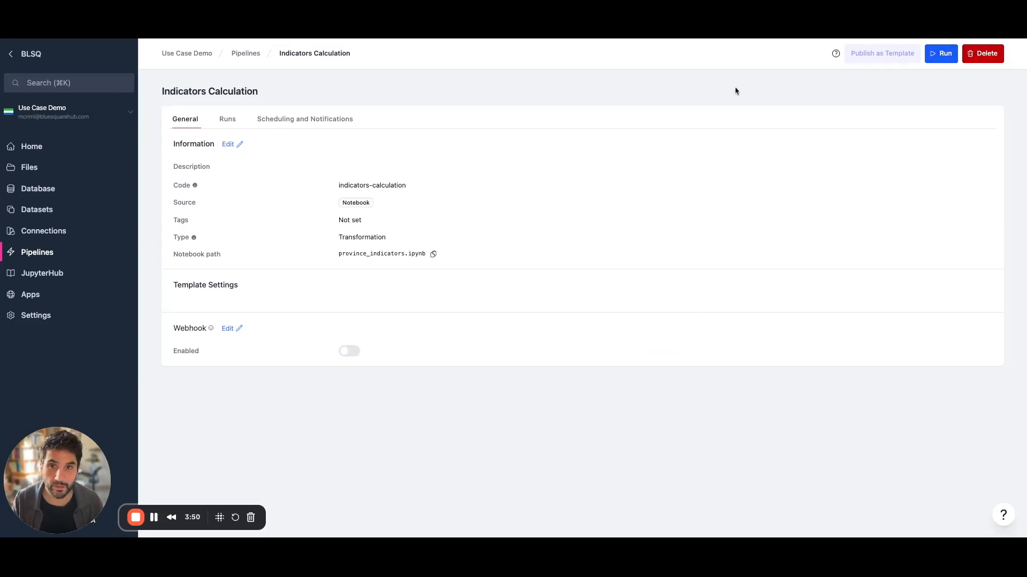
# Review the Indicators Calculation pipeline's scheduling and notifications, then run it.
pyautogui.click(296, 115)
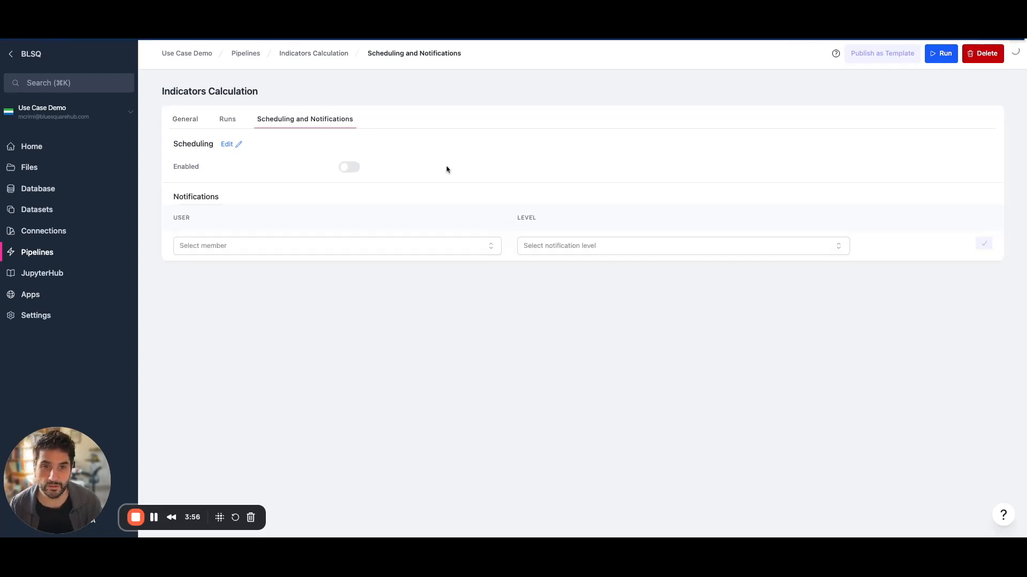
pyautogui.click(184, 121)
pyautogui.click(943, 57)
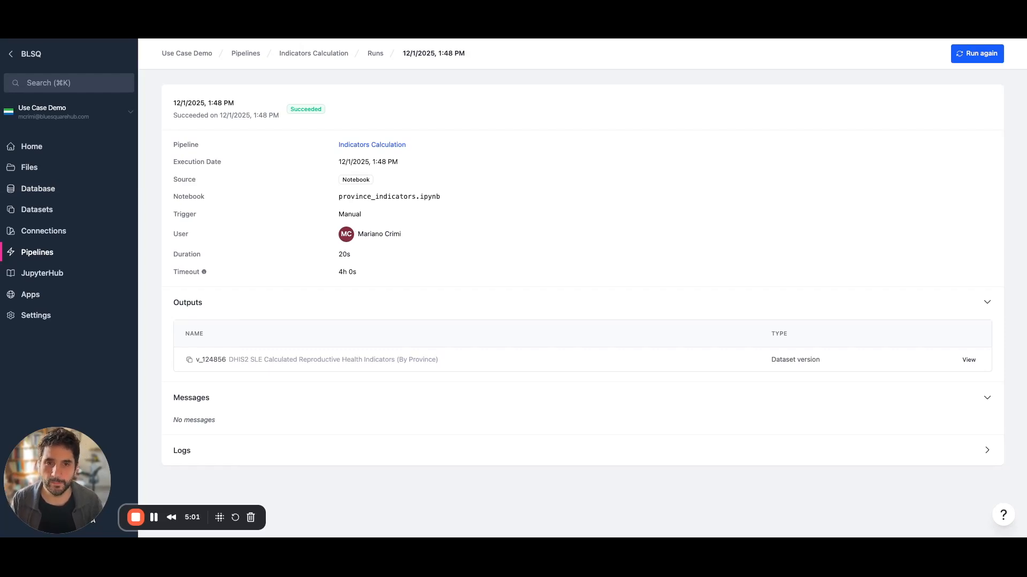
# Inspect the dhis2_rh_province_indicators table's rows, then go to the workspace web apps.
pyautogui.click(47, 196)
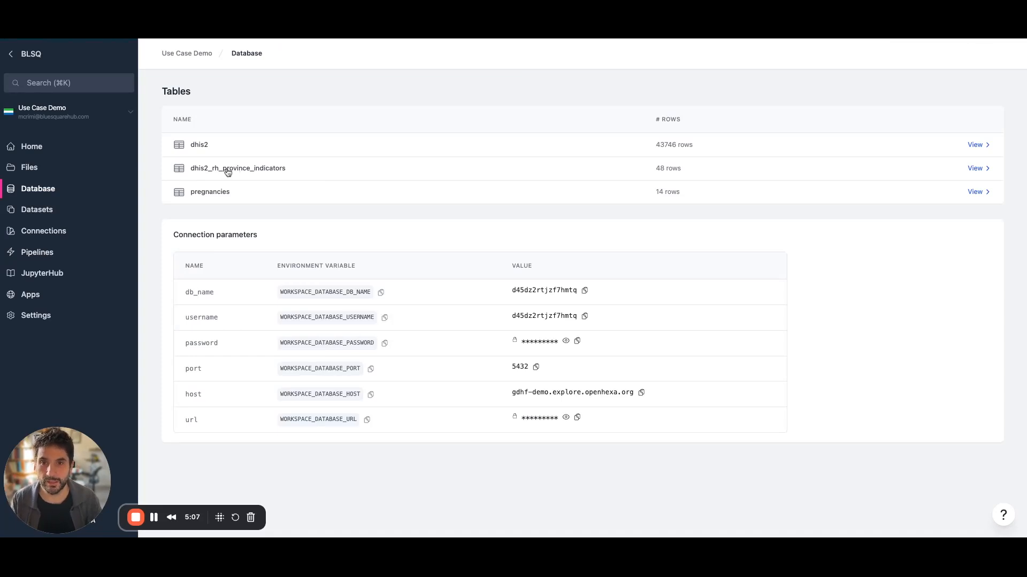
pyautogui.click(270, 172)
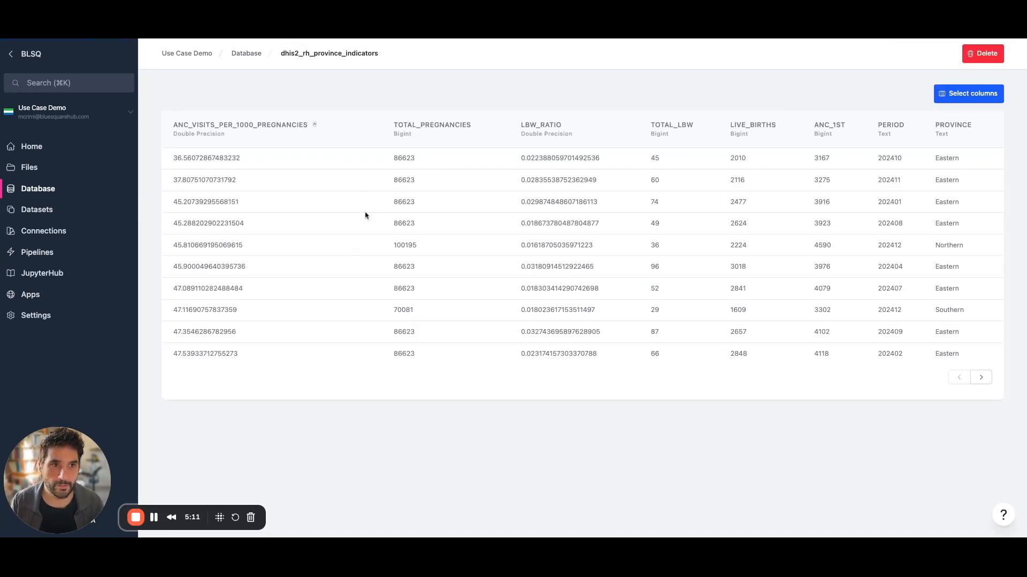
pyautogui.click(22, 298)
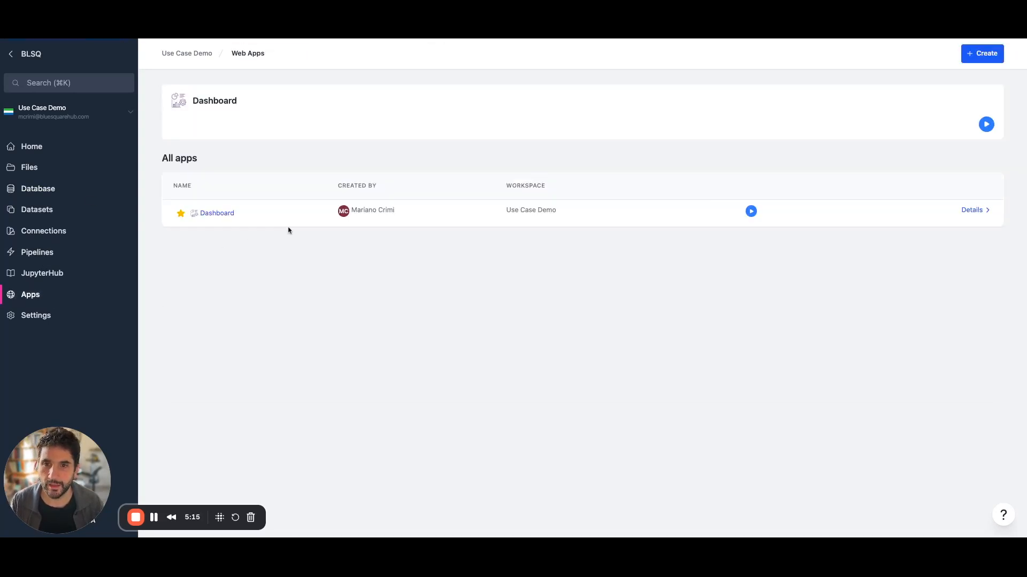
# Launch the Dashboard app to view its ANC 1st visit charts and province map.
pyautogui.click(750, 212)
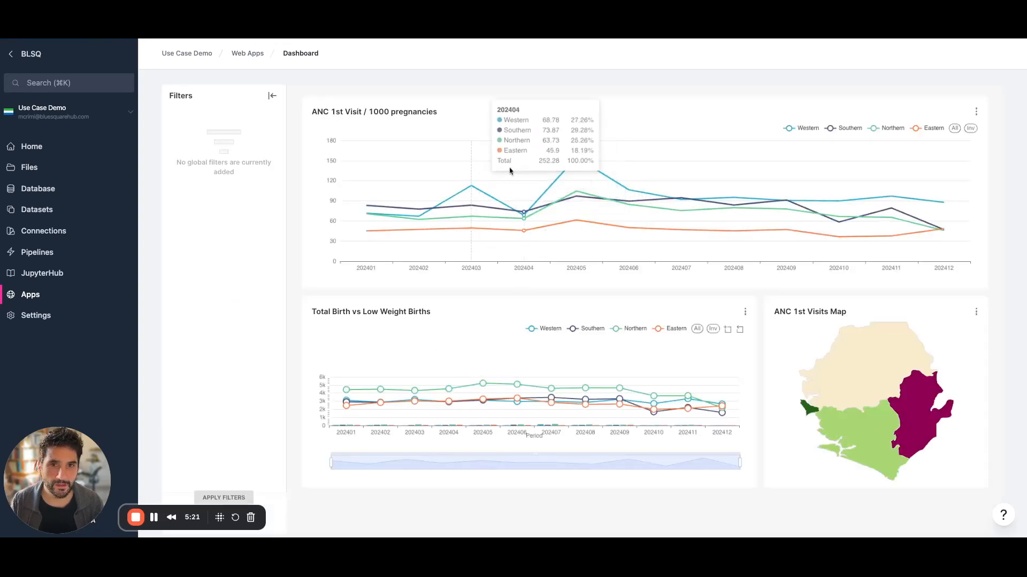
pyautogui.moveTo(823, 364)
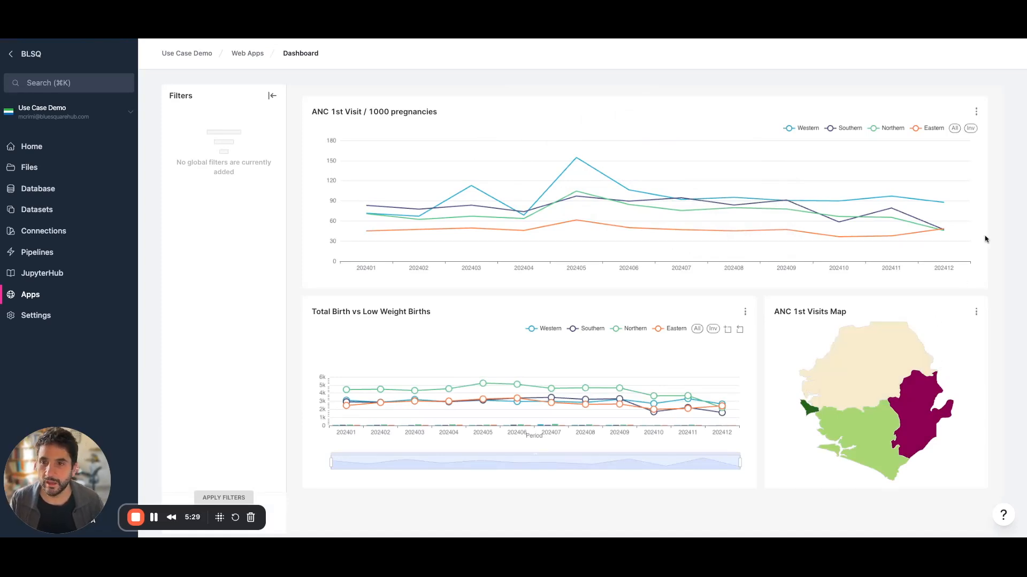
# Open the reproductive health indicators dataset's parquet file and view its column details.
pyautogui.click(36, 211)
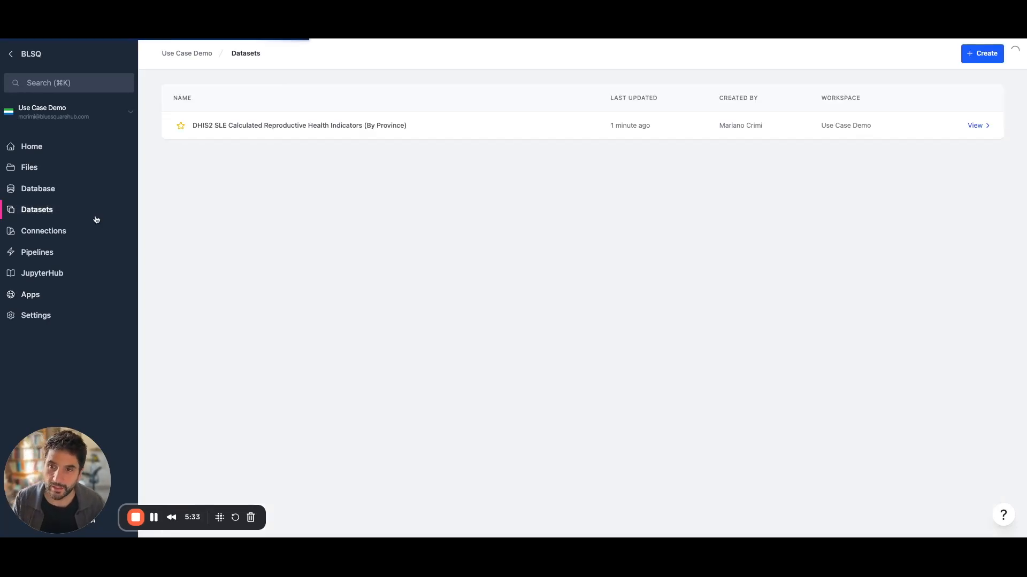
pyautogui.click(274, 128)
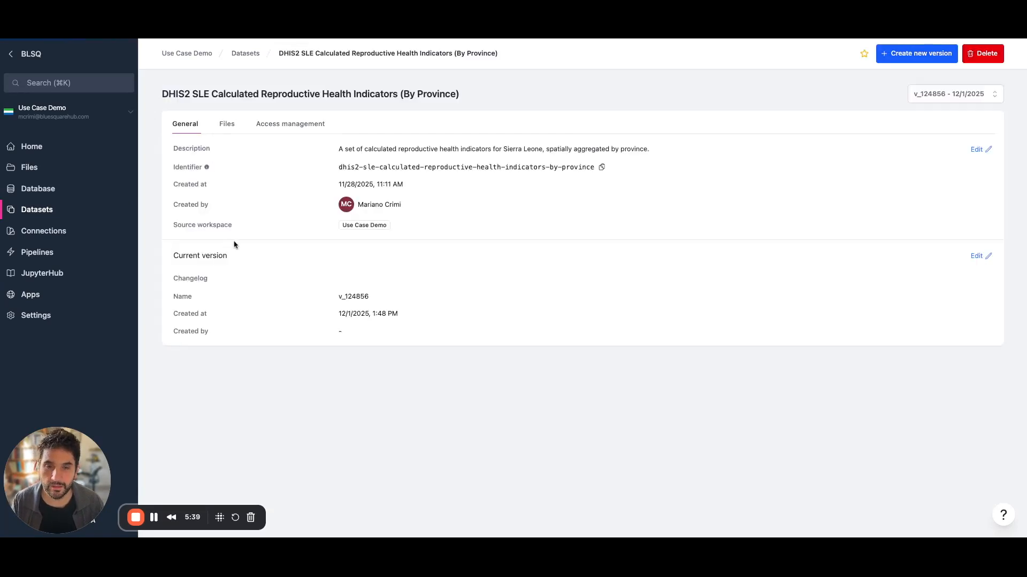
pyautogui.click(227, 128)
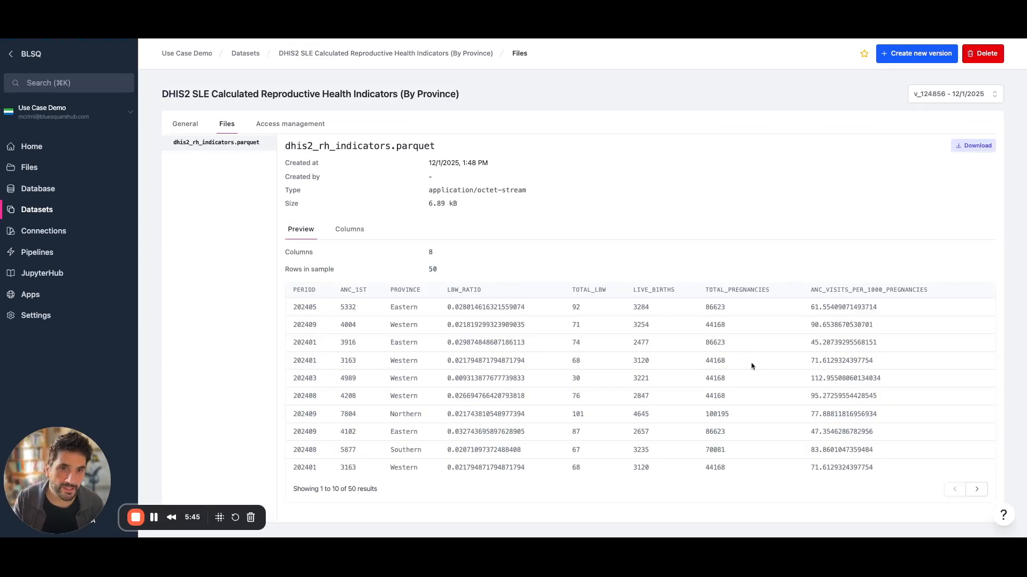
pyautogui.scroll(-1, 548, 415)
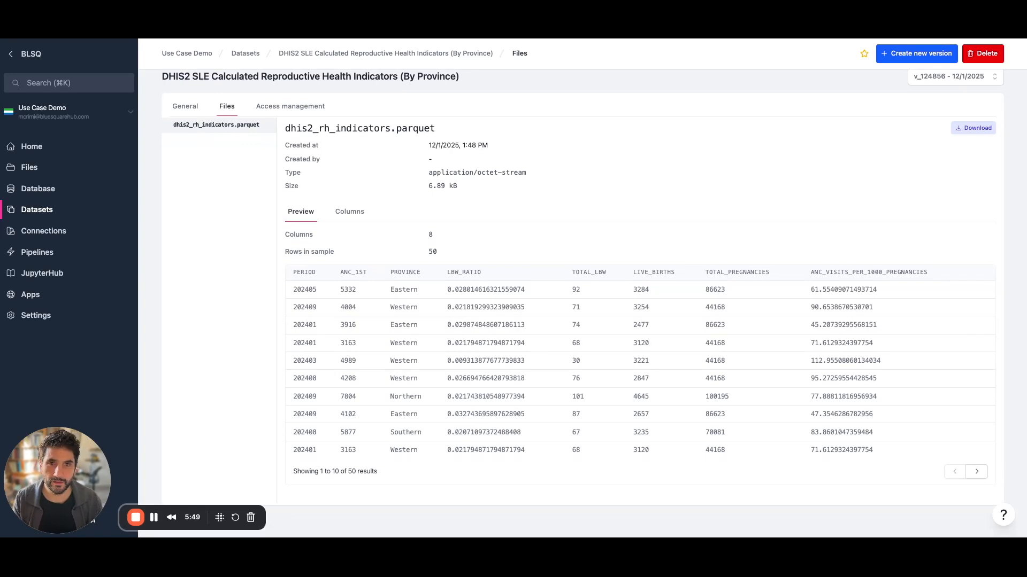
pyautogui.scroll(1, 439, 292)
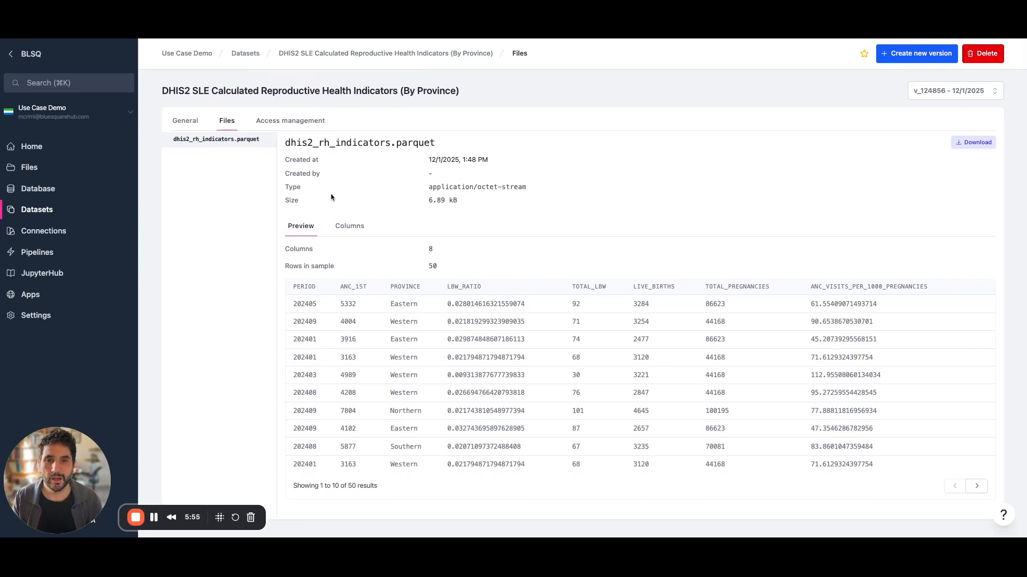
pyautogui.scroll(-1, 808, 358)
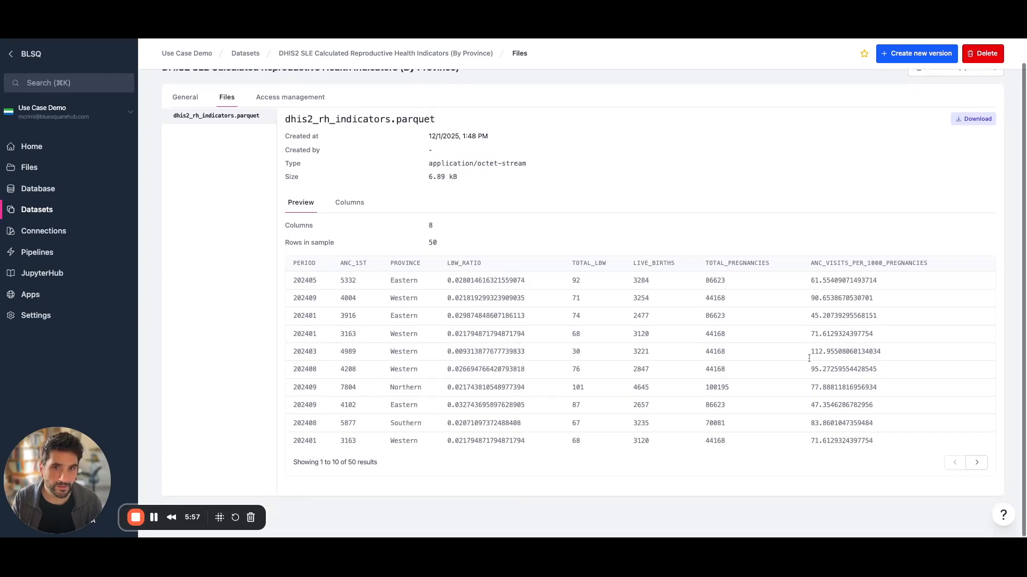
pyautogui.click(349, 203)
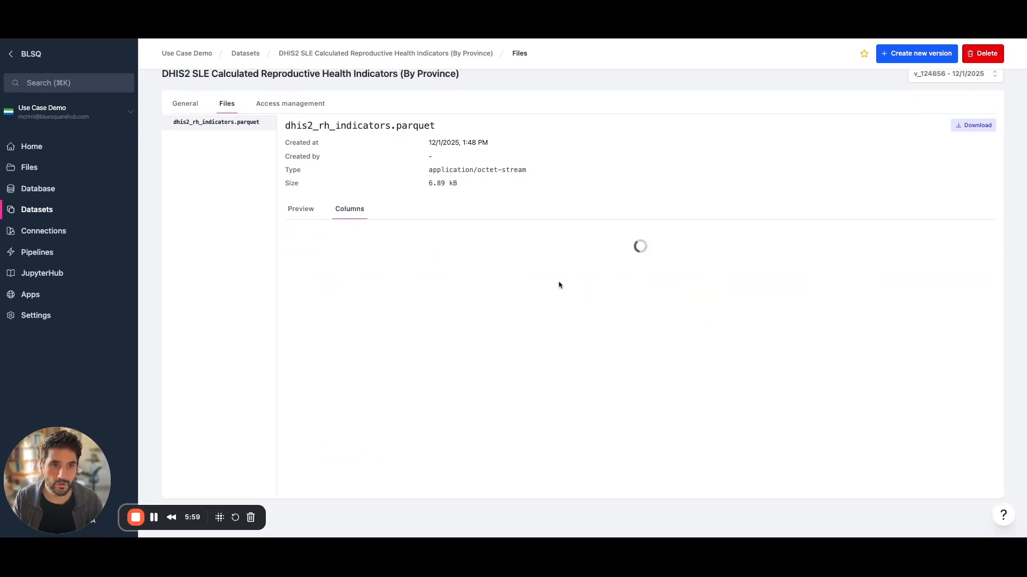
# Look at the lbw_ratio column editor, then view the dataset's access management.
pyautogui.click(988, 234)
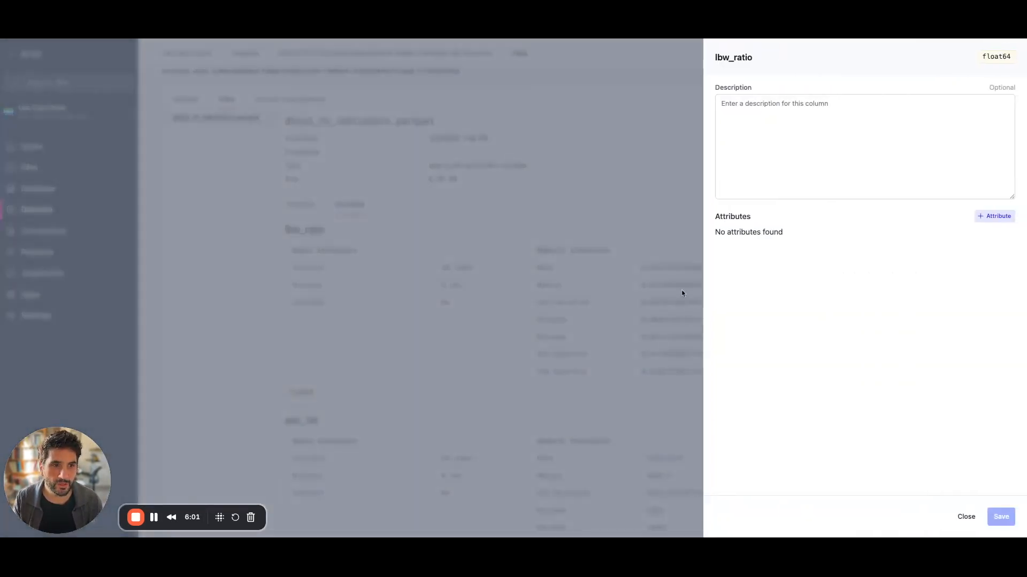
pyautogui.click(669, 225)
pyautogui.click(294, 103)
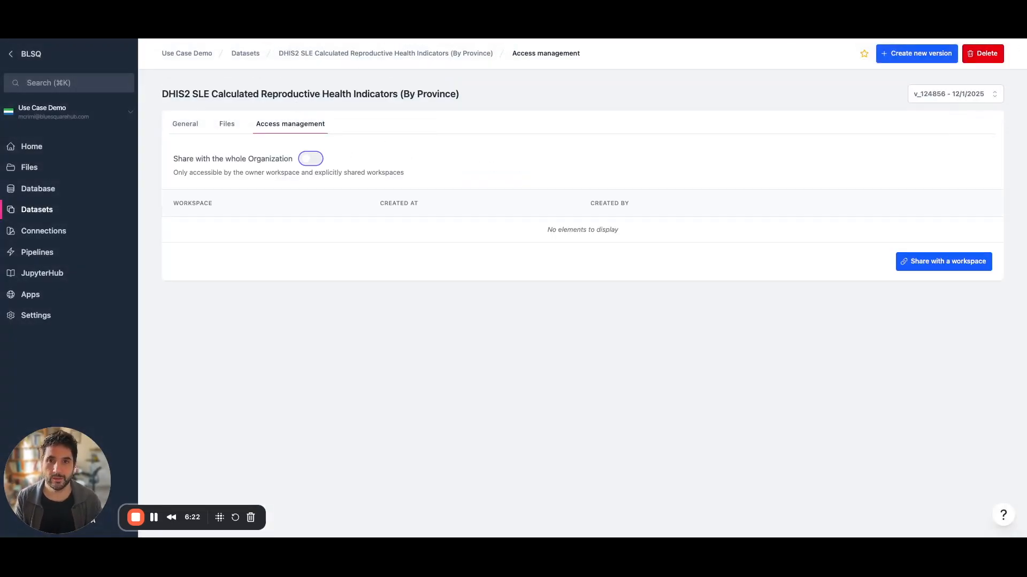
pyautogui.click(305, 162)
pyautogui.click(310, 159)
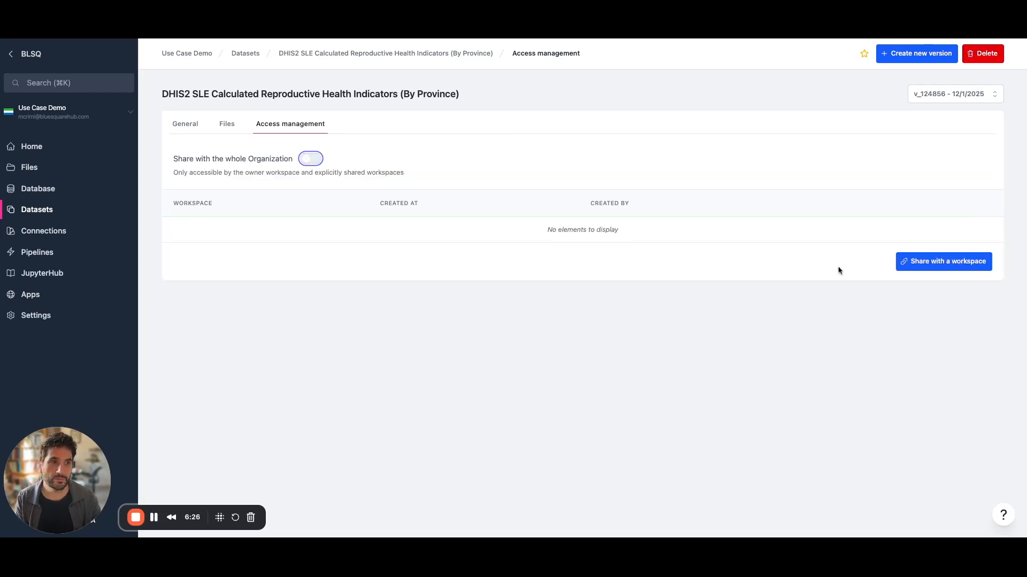
pyautogui.click(906, 259)
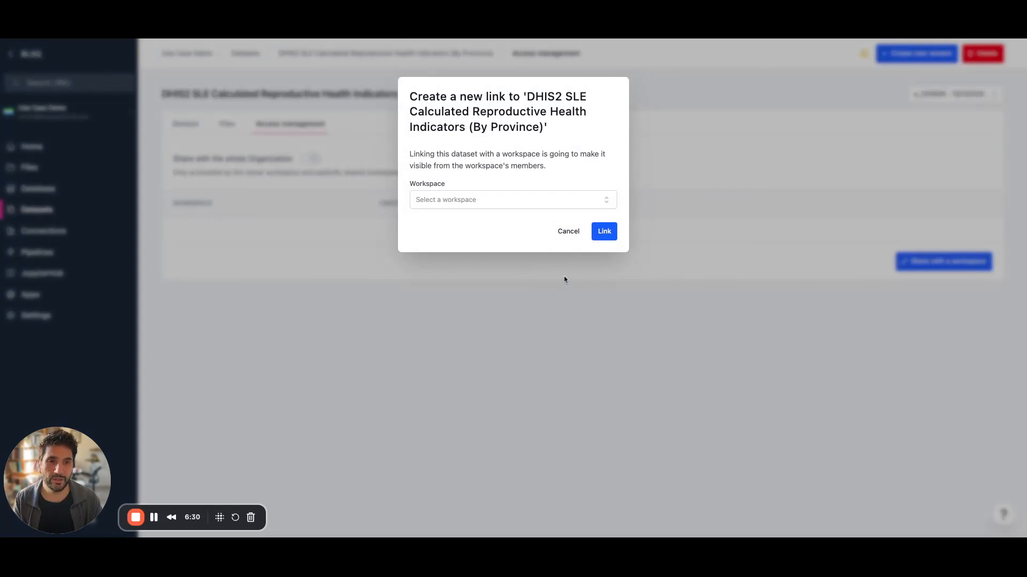
pyautogui.click(564, 233)
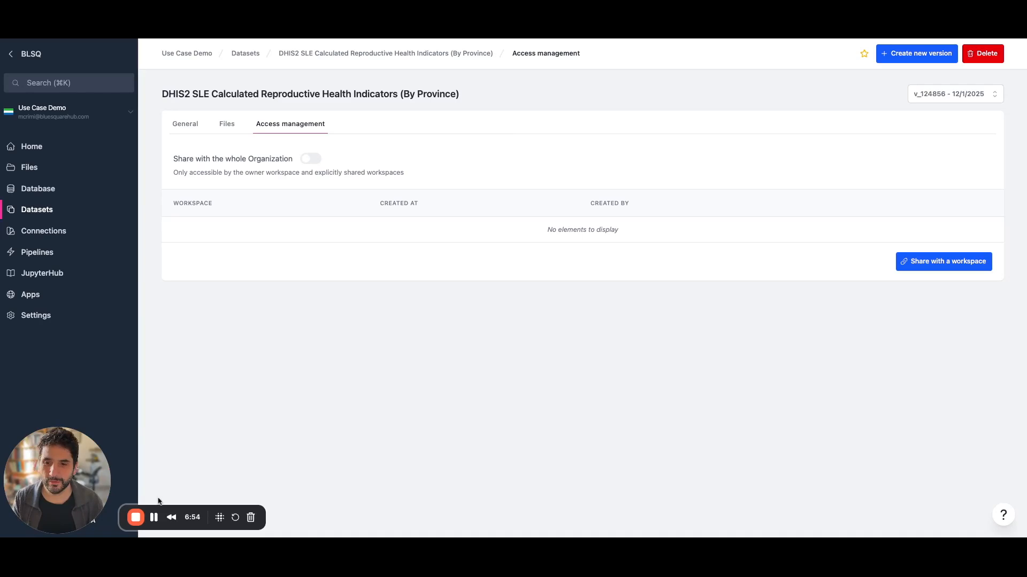
pyautogui.click(136, 519)
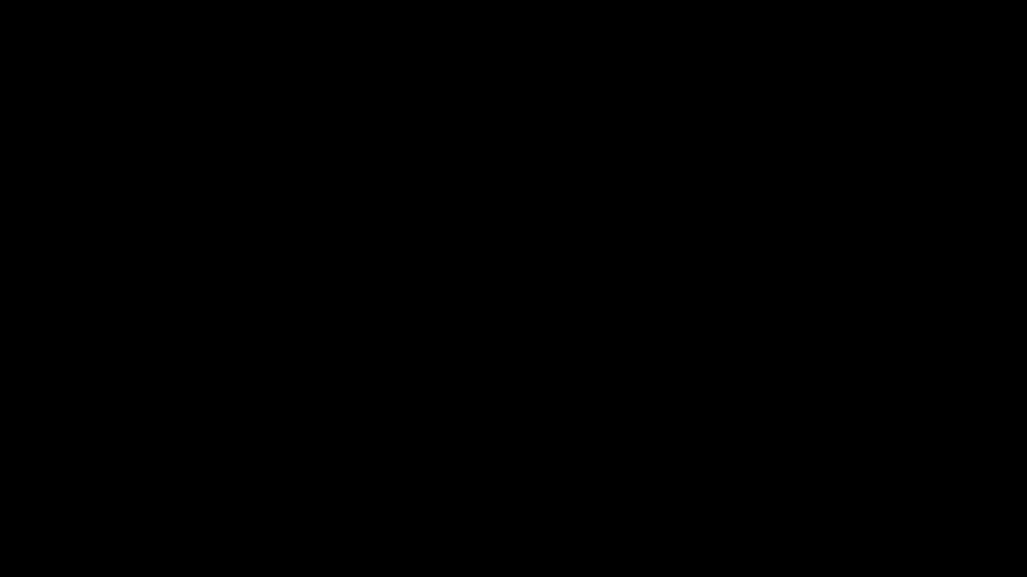